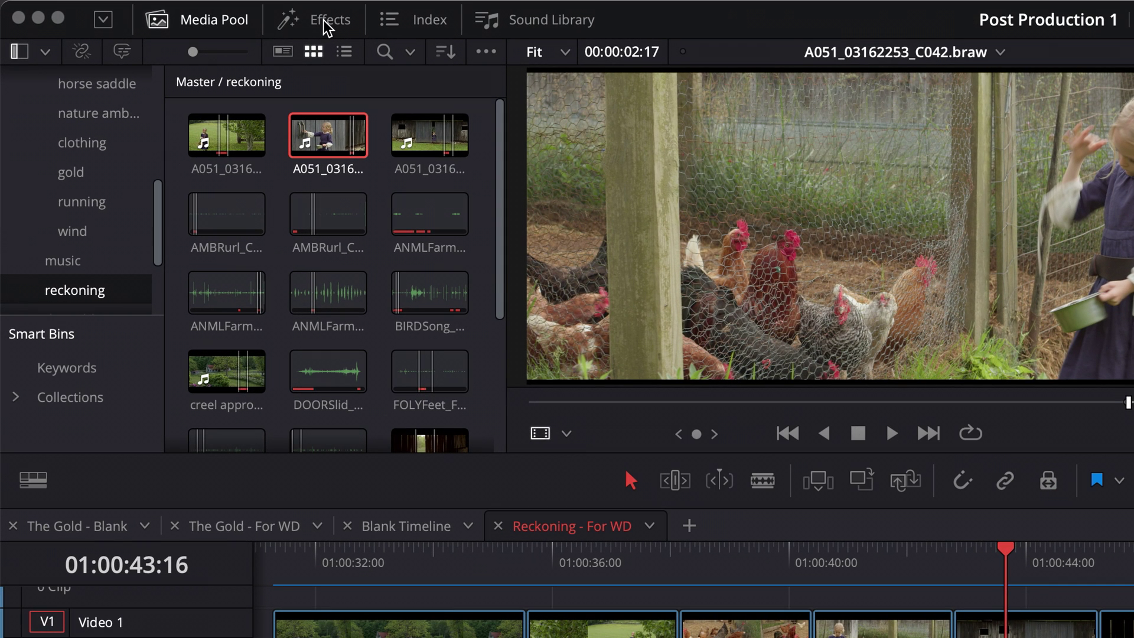
# Step: Place a Cross Dissolve from the Effects Toolbox on the cut between the two A051 clips
pyautogui.click(319, 25)
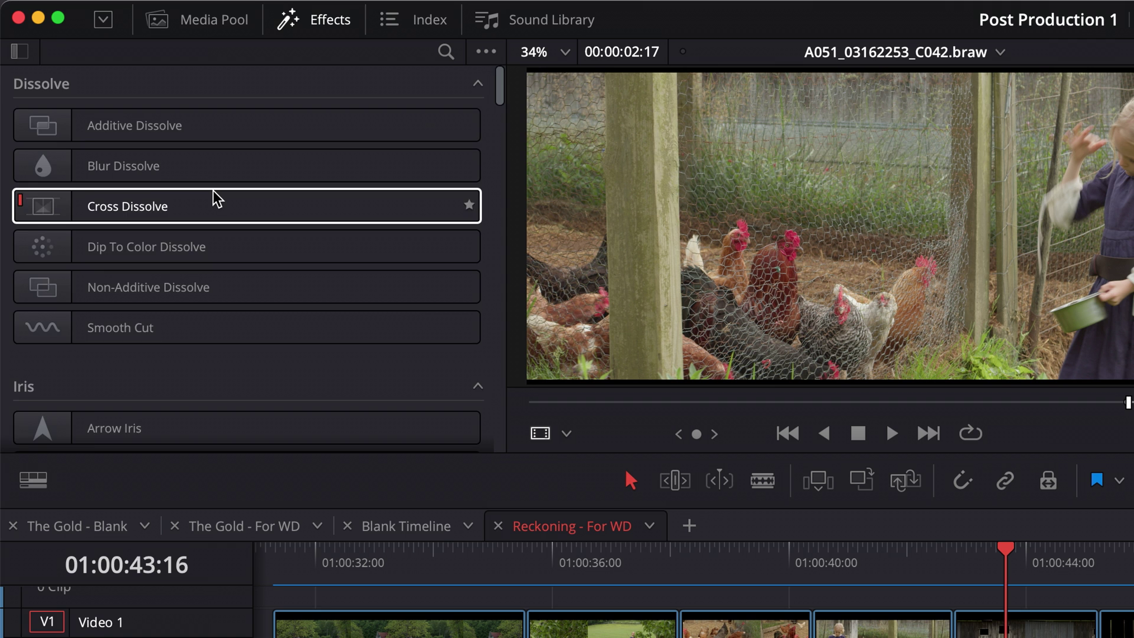
pyautogui.scroll(-5, 216, 199)
pyautogui.scroll(5, 218, 195)
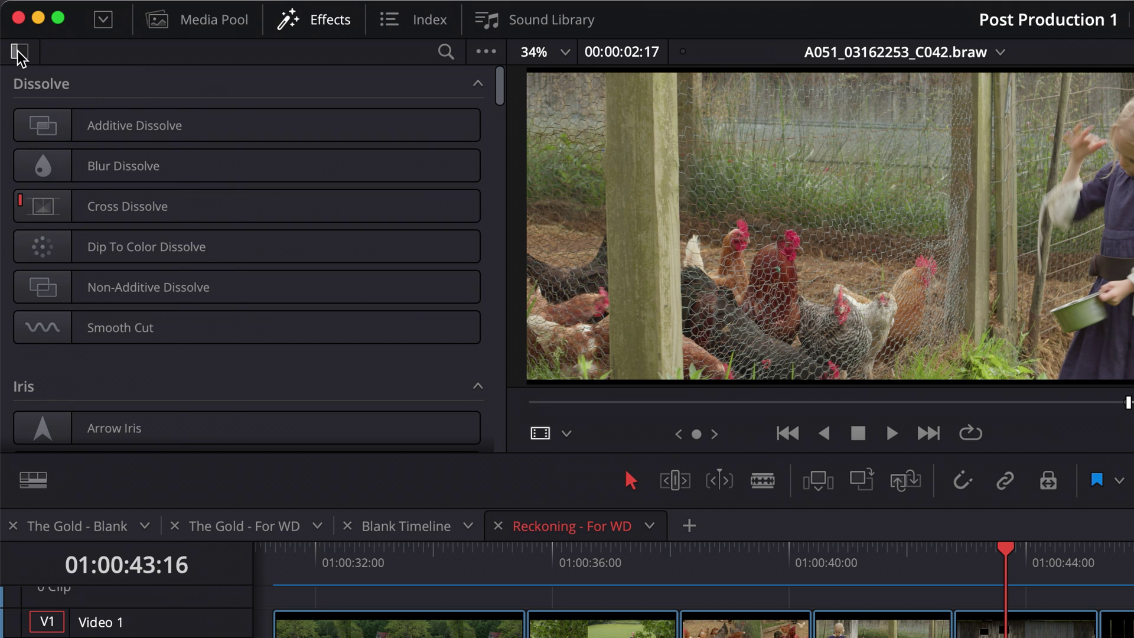
pyautogui.click(19, 52)
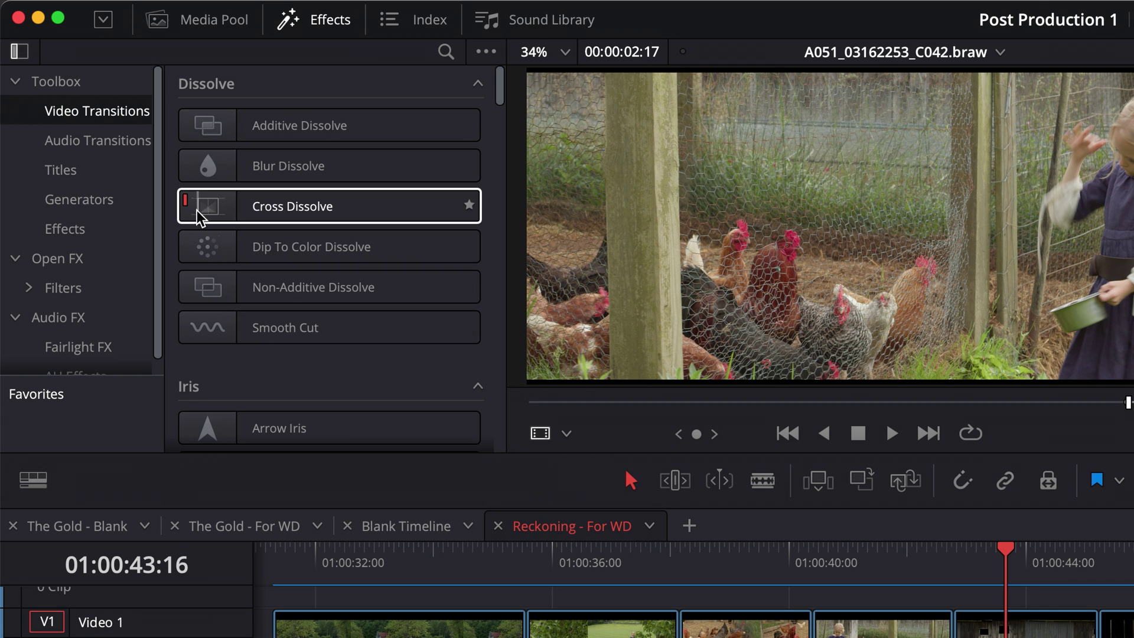
pyautogui.moveTo(207, 212); pyautogui.dragTo(949, 637)
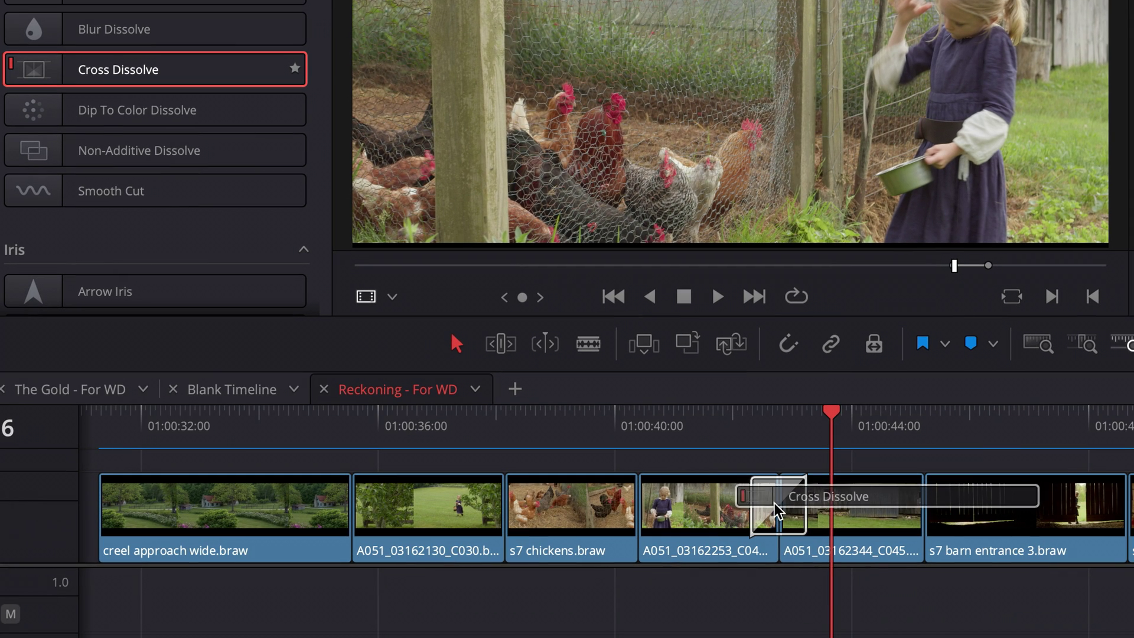
pyautogui.moveTo(774, 502); pyautogui.dragTo(777, 502)
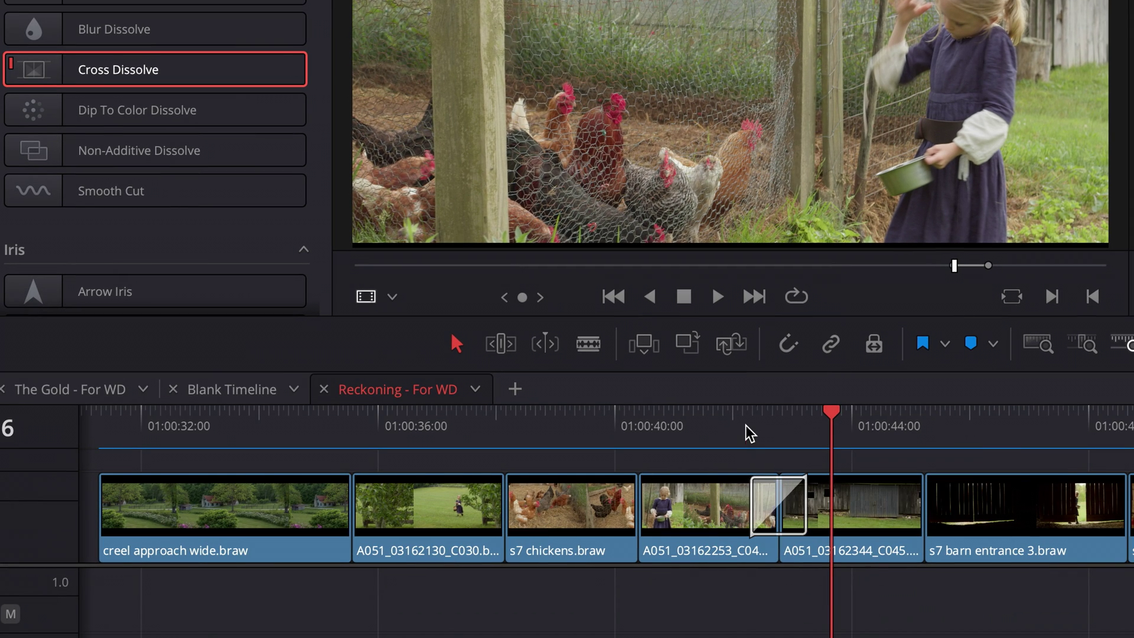
# Step: Play back across the new dissolve from just before it, then stop
pyautogui.click(749, 431)
pyautogui.press('space')
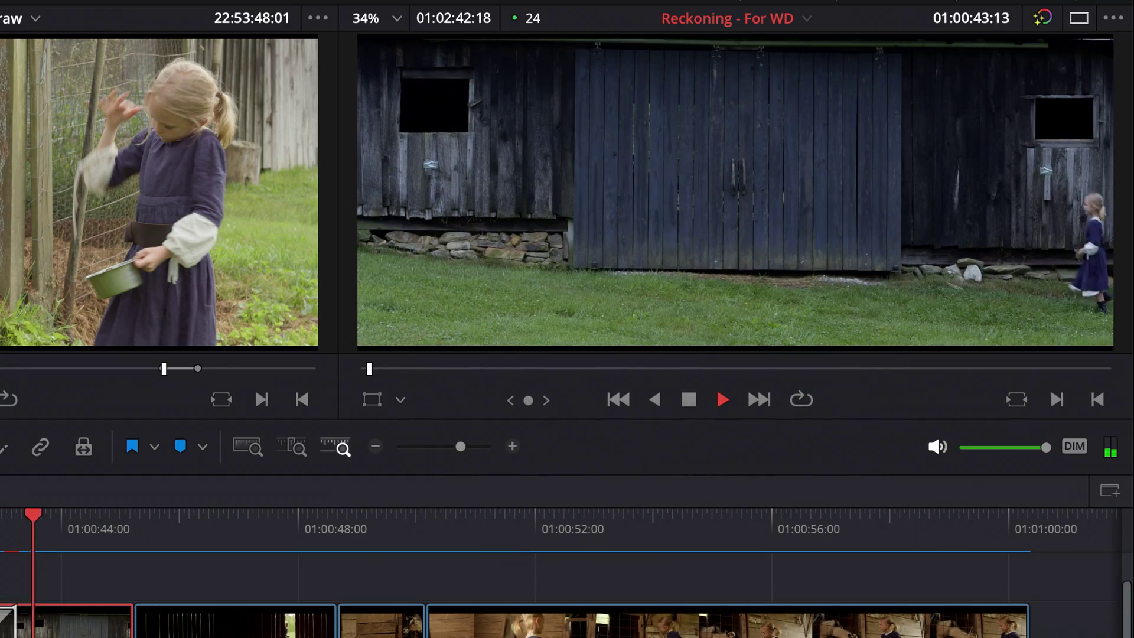
pyautogui.press('space')
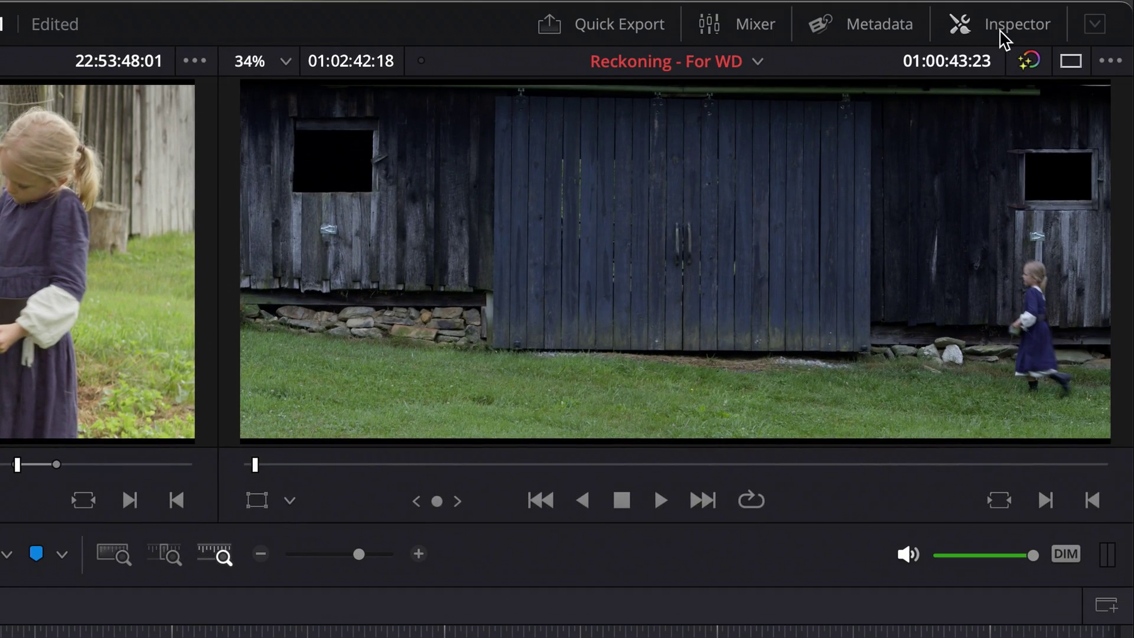
# Step: Try lengthening the Cross Dissolve's duration in the Inspector, then delete the transition
pyautogui.click(1003, 35)
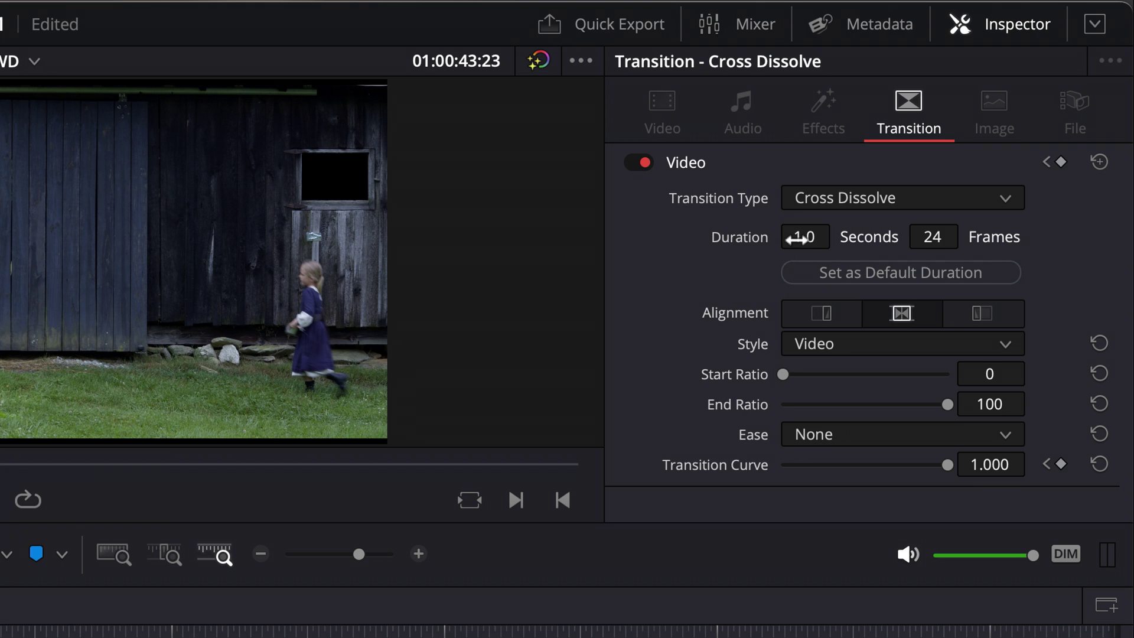
pyautogui.moveTo(800, 237); pyautogui.dragTo(903, 237)
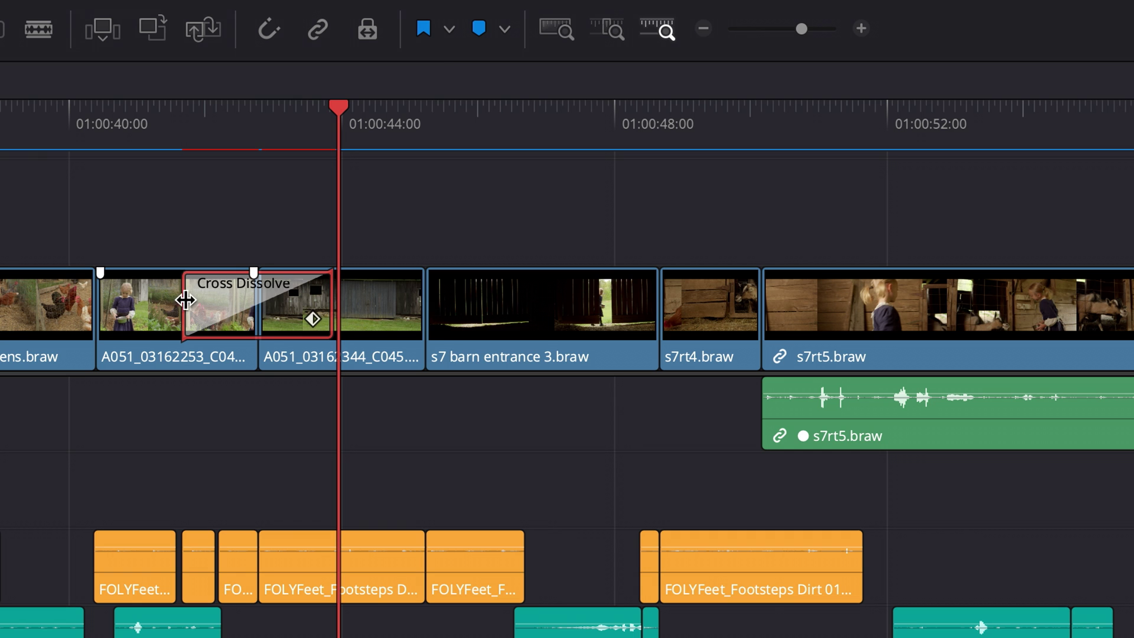
pyautogui.moveTo(185, 300)
pyautogui.mouseDown()
pyautogui.moveTo(145, 299)
pyautogui.moveTo(207, 298)
pyautogui.moveTo(162, 296)
pyautogui.moveTo(185, 297)
pyautogui.mouseUp()
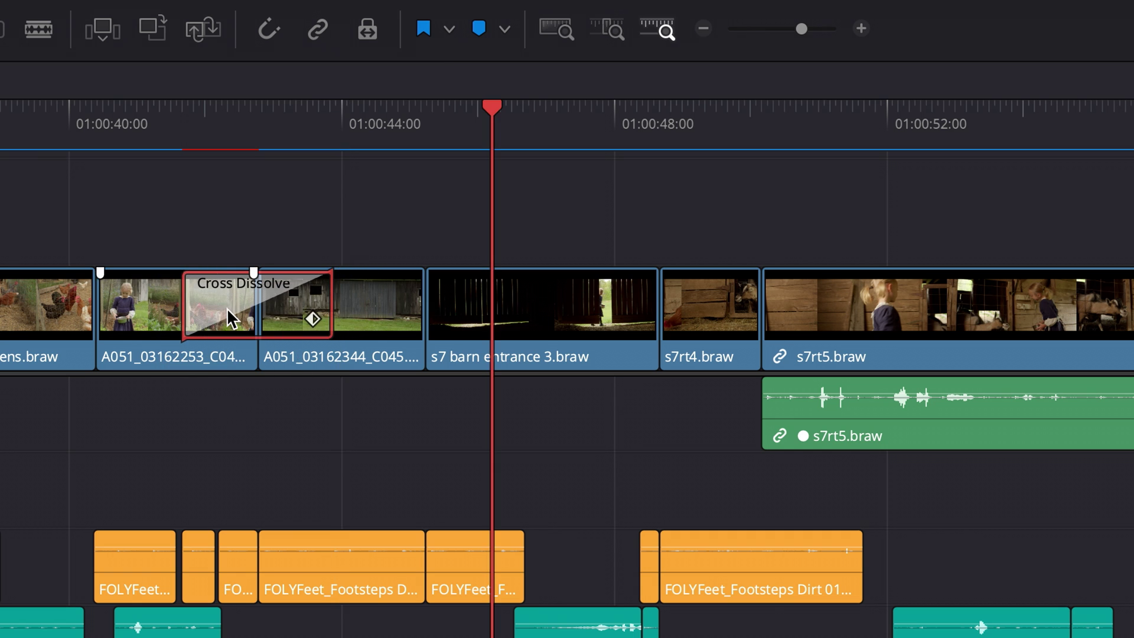
pyautogui.press('Delete')
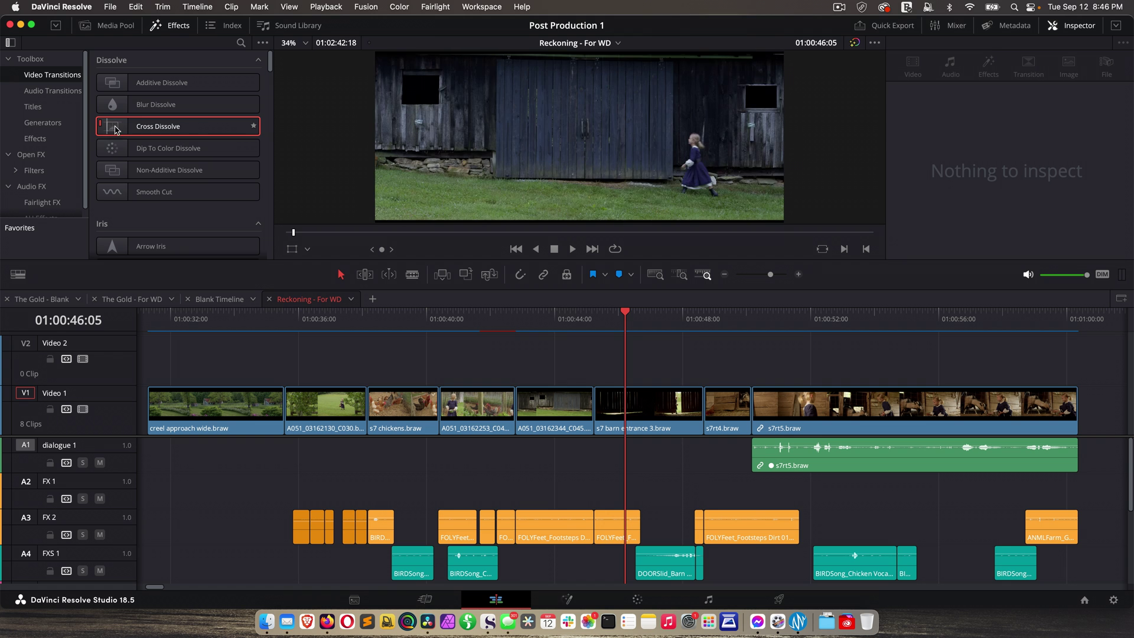
# Step: Add a fresh 1-second Cross Dissolve at the A051 cut aligned Center on Edit
pyautogui.moveTo(115, 130); pyautogui.dragTo(532, 399)
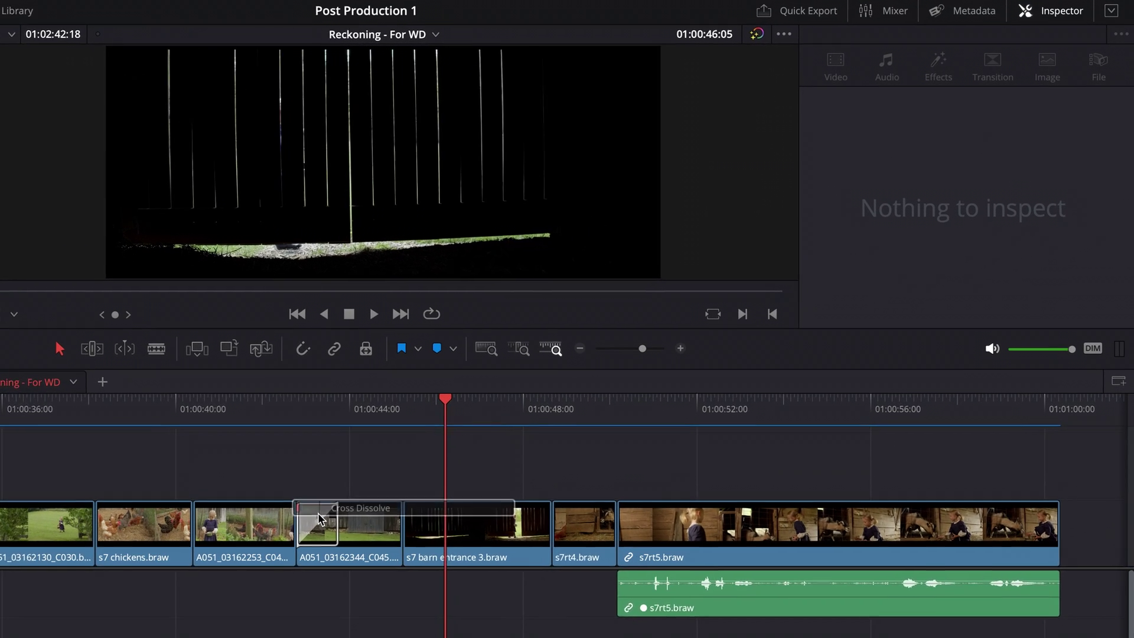
pyautogui.moveTo(319, 519); pyautogui.dragTo(330, 539)
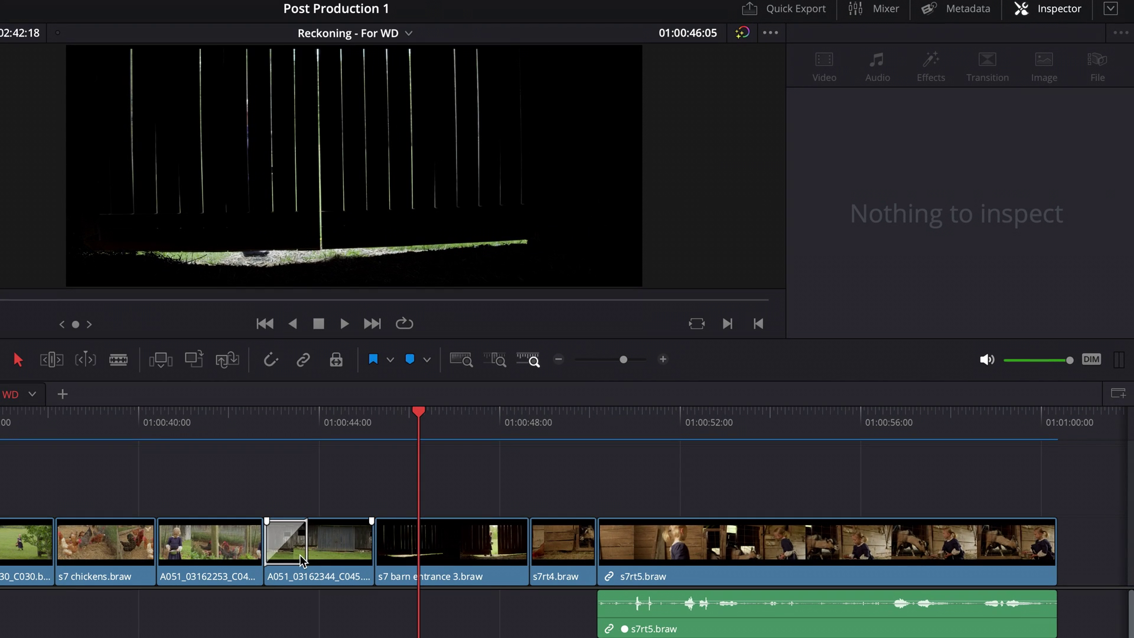
pyautogui.click(287, 547)
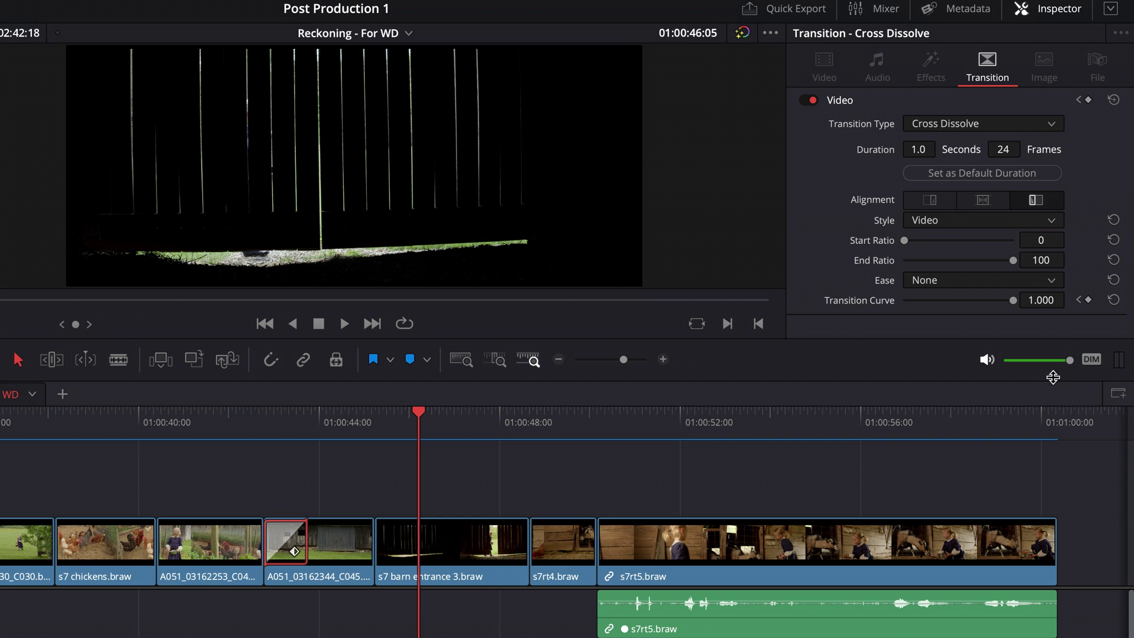
pyautogui.click(978, 205)
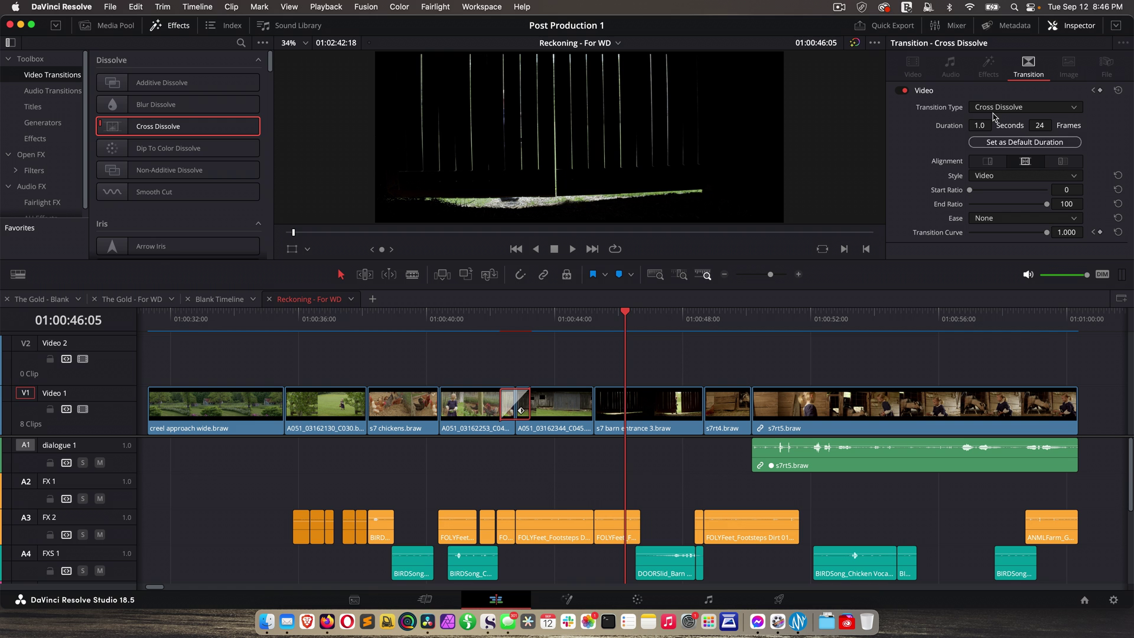
# Step: Undo to remove the Cross Dissolve from the A051 cut
pyautogui.press('super+z')
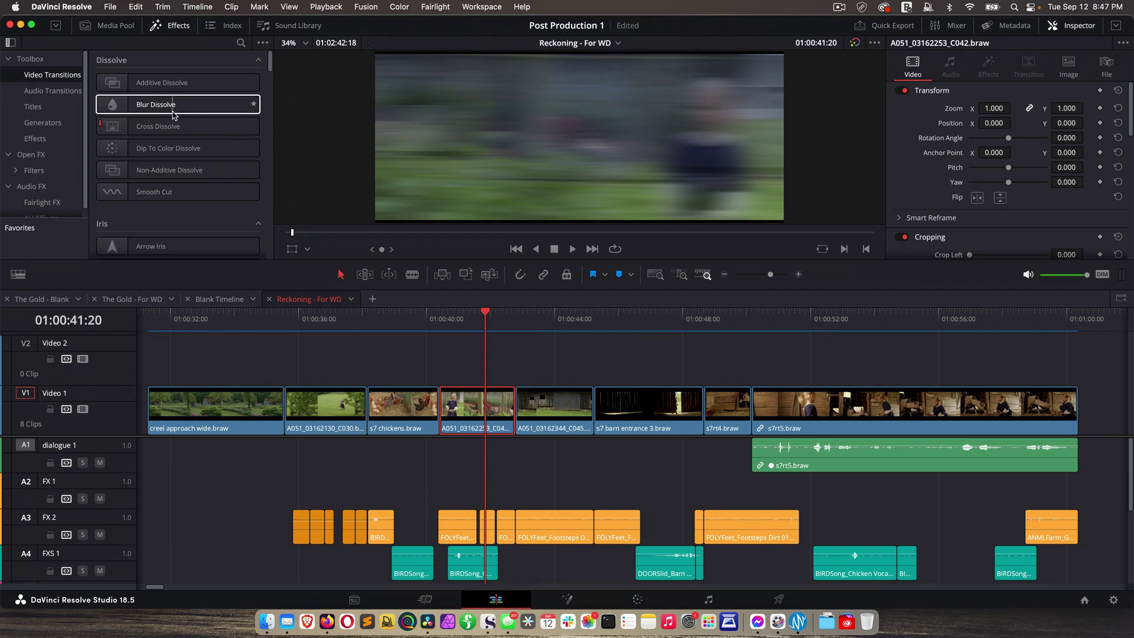
pyautogui.scroll(-6, 158, 189)
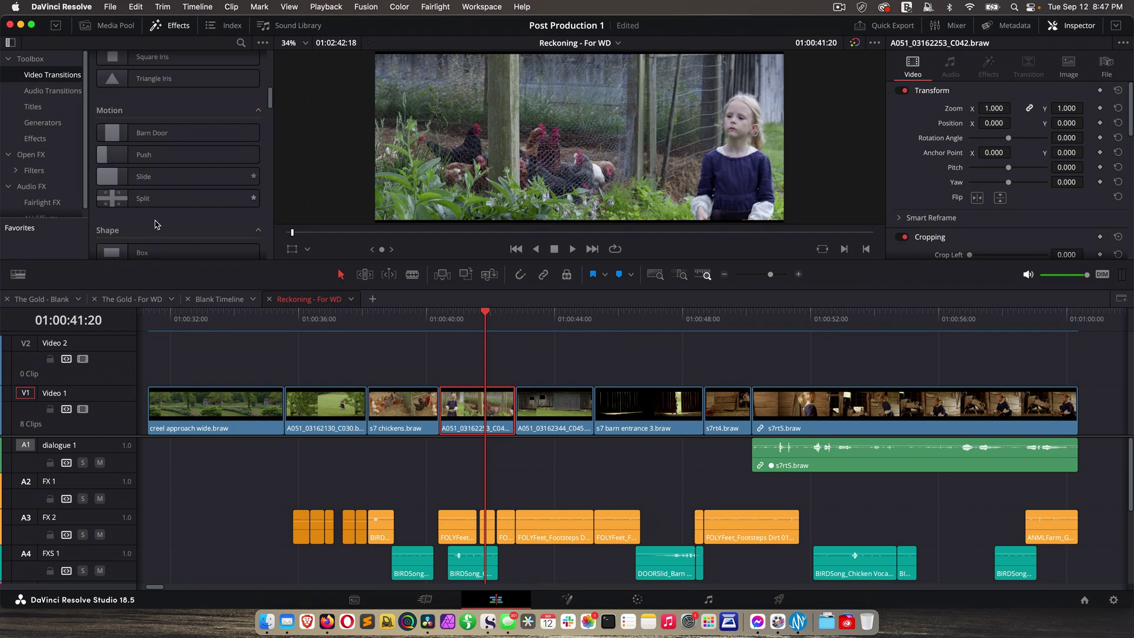
pyautogui.scroll(-2, 156, 225)
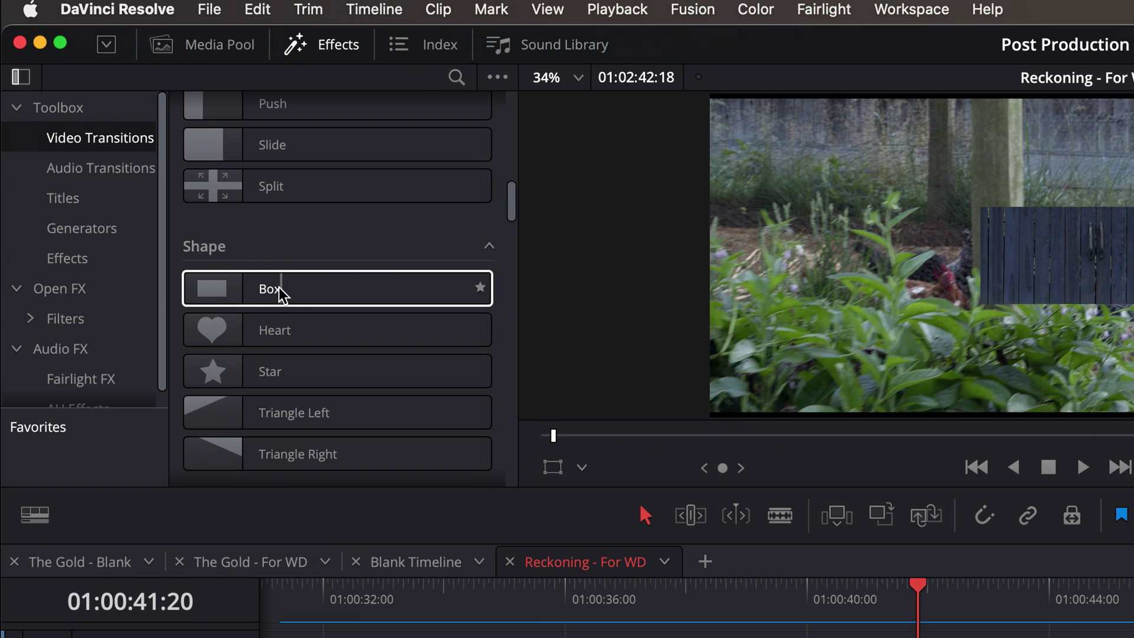
pyautogui.scroll(8, 278, 292)
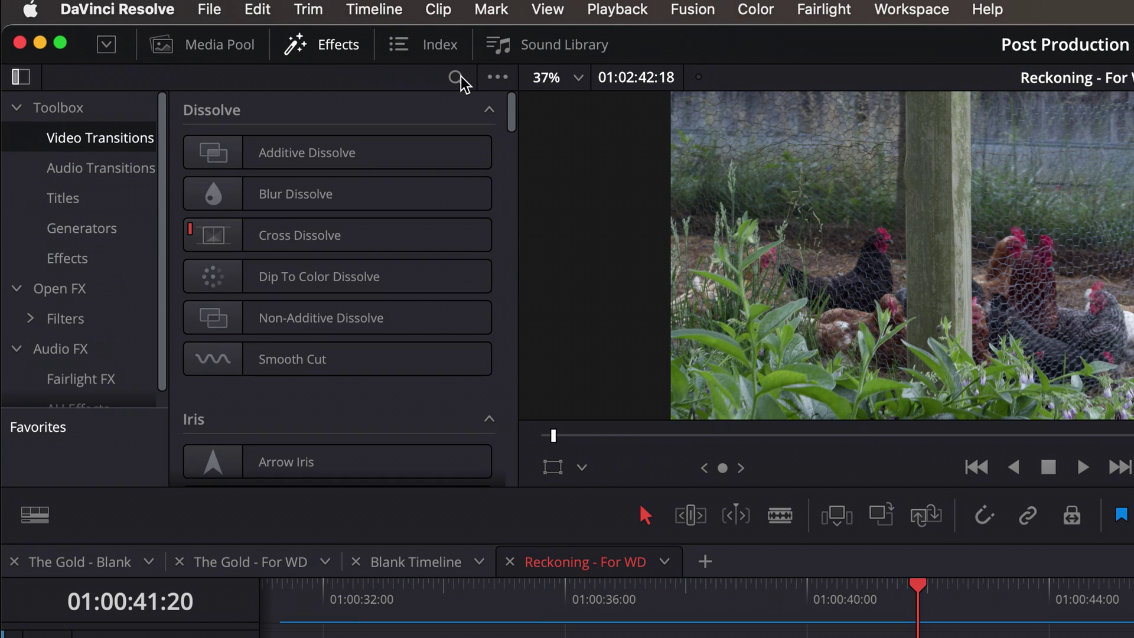
# Step: Search the effects for 'box', clear the search, and show the Audio Transitions
pyautogui.click(456, 77)
pyautogui.write('box')
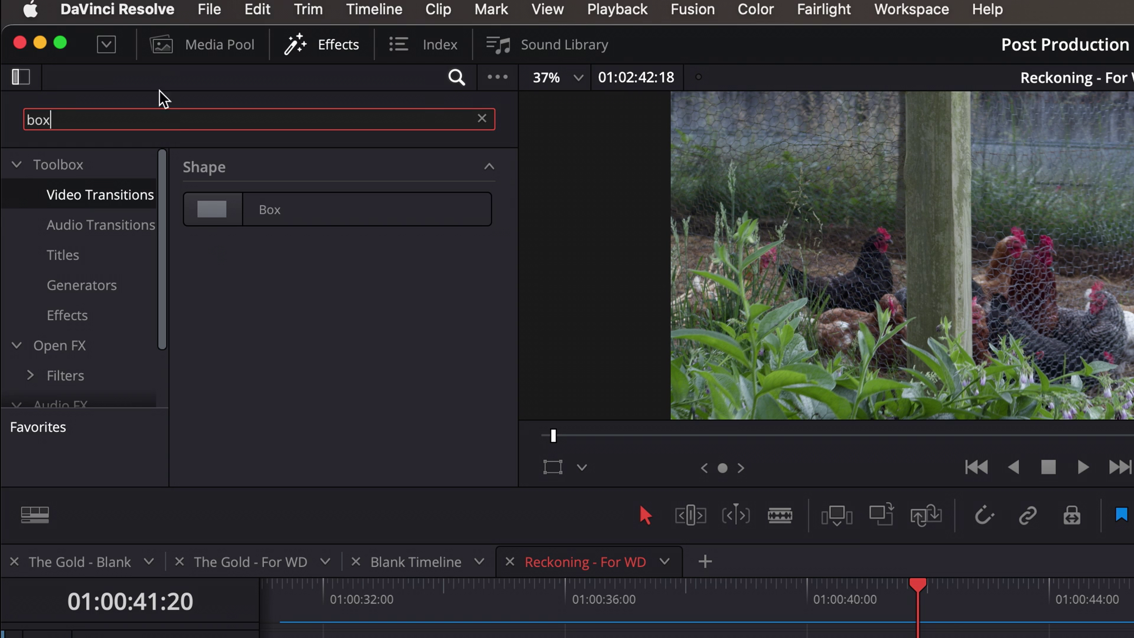
pyautogui.click(483, 120)
pyautogui.click(102, 228)
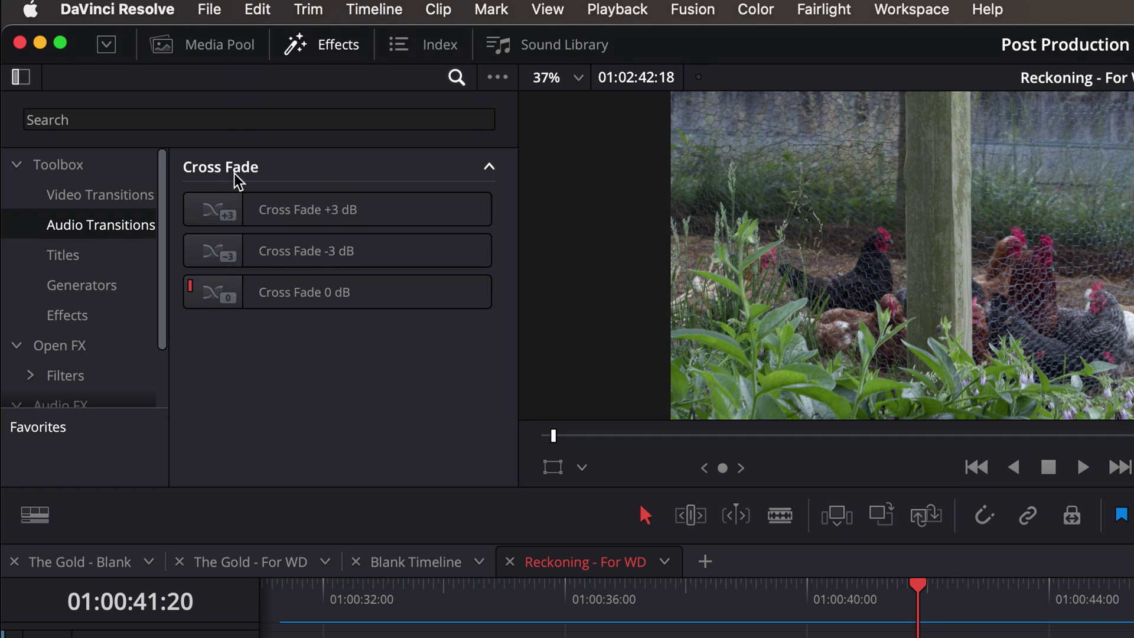
# Step: Try dragging a Cross Fade +3 dB transition onto the audio clips
pyautogui.click(231, 283)
pyautogui.click(246, 211)
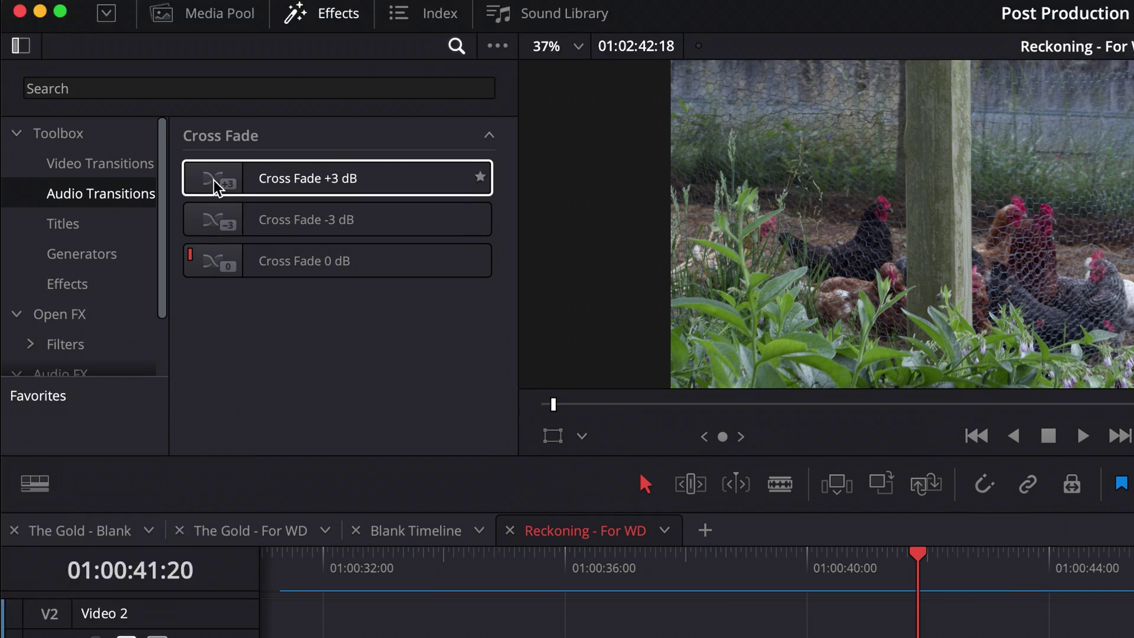
pyautogui.moveTo(215, 211); pyautogui.dragTo(919, 637)
pyautogui.moveTo(919, 325); pyautogui.dragTo(974, 574)
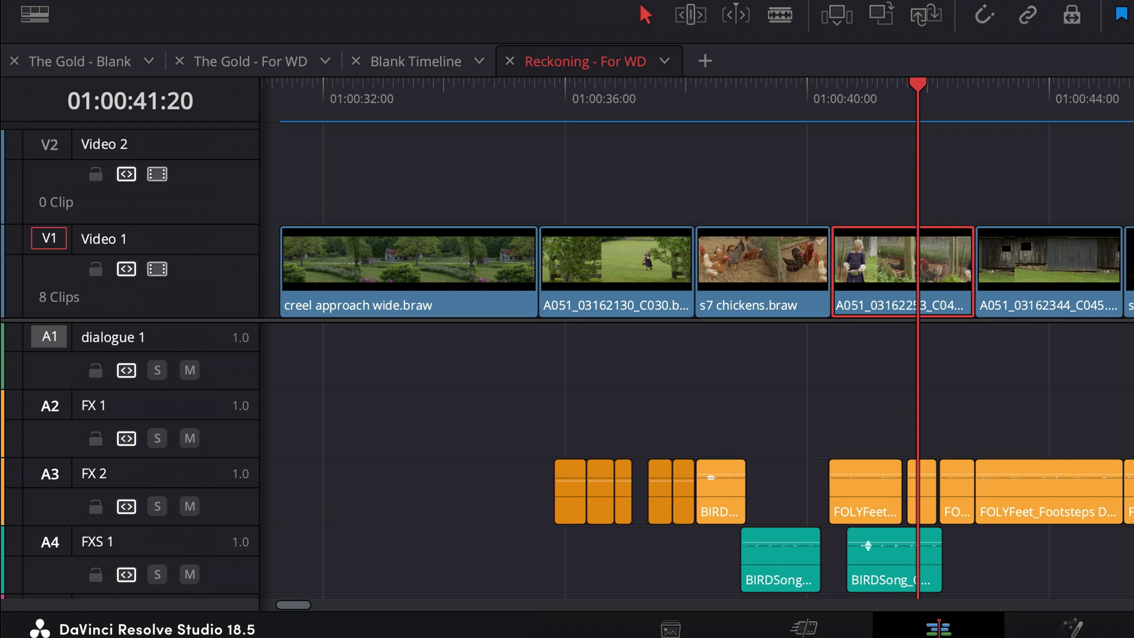
pyautogui.scroll(2, 952, 380)
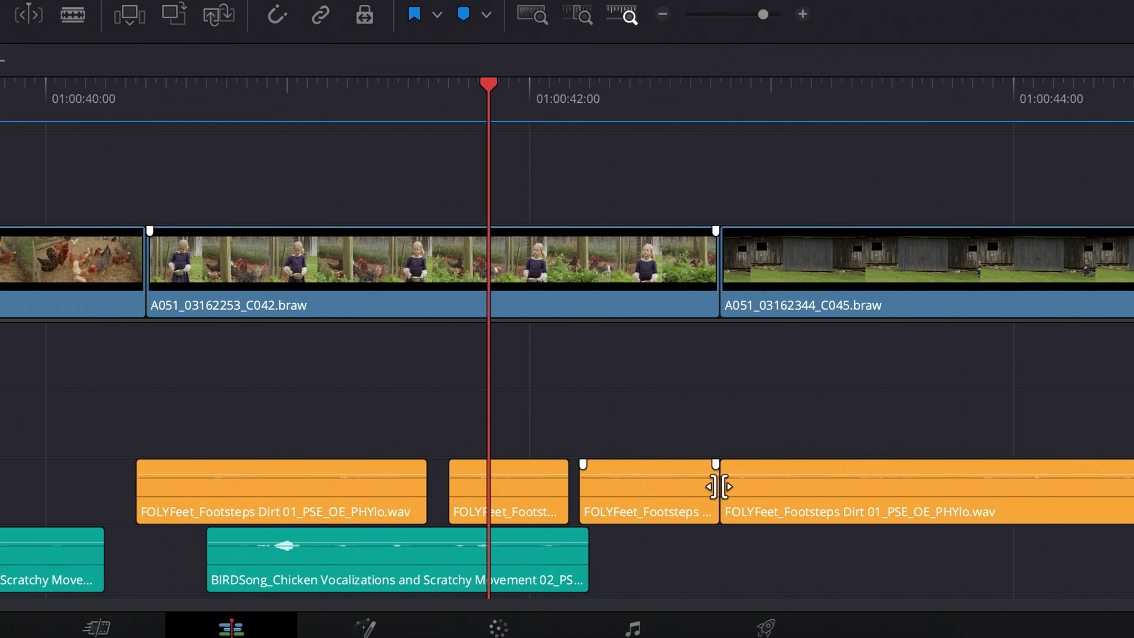
# Step: Add a 24-frame Cross Fade 0 dB at the FOLYFeet join, shorten it to about 10 frames, and try fade-ins
pyautogui.rightClick(717, 486)
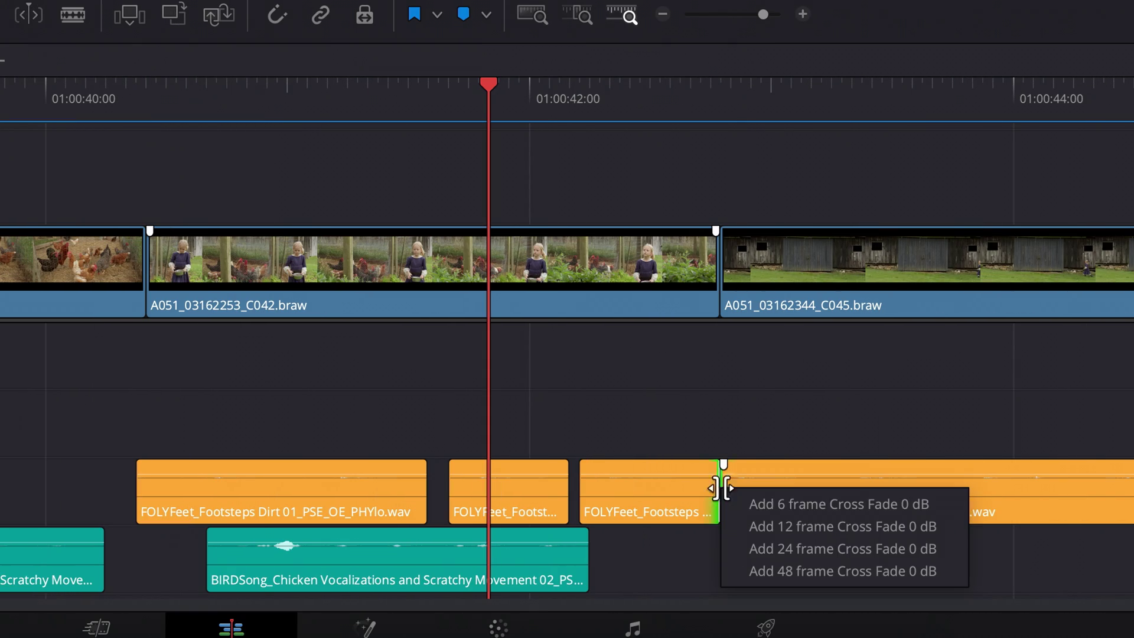
pyautogui.click(818, 548)
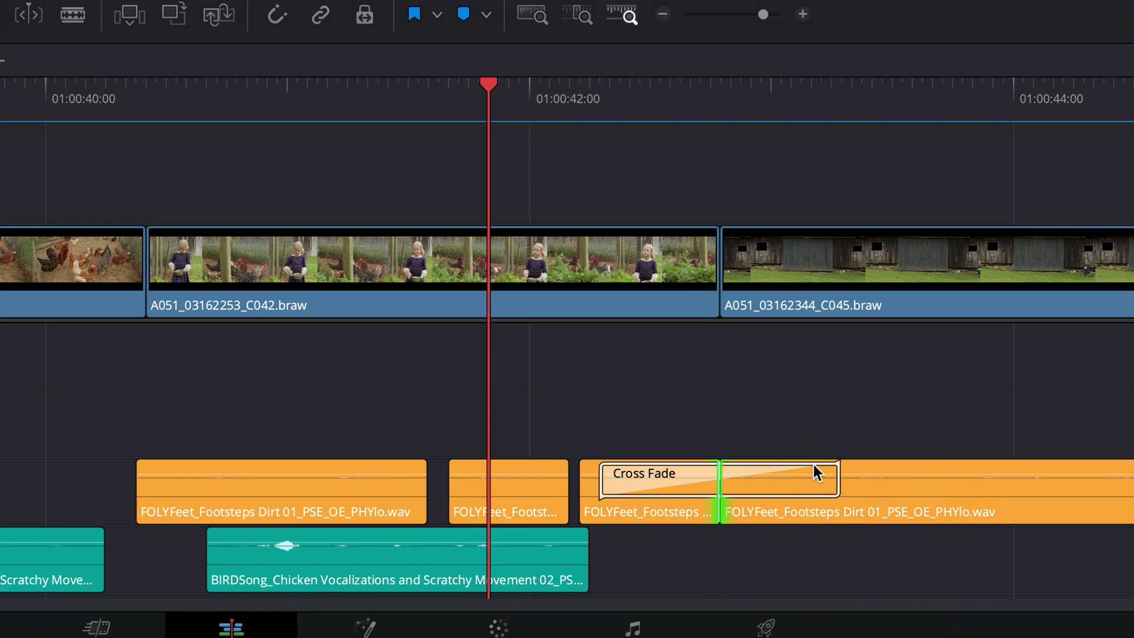
pyautogui.moveTo(832, 474); pyautogui.dragTo(758, 475)
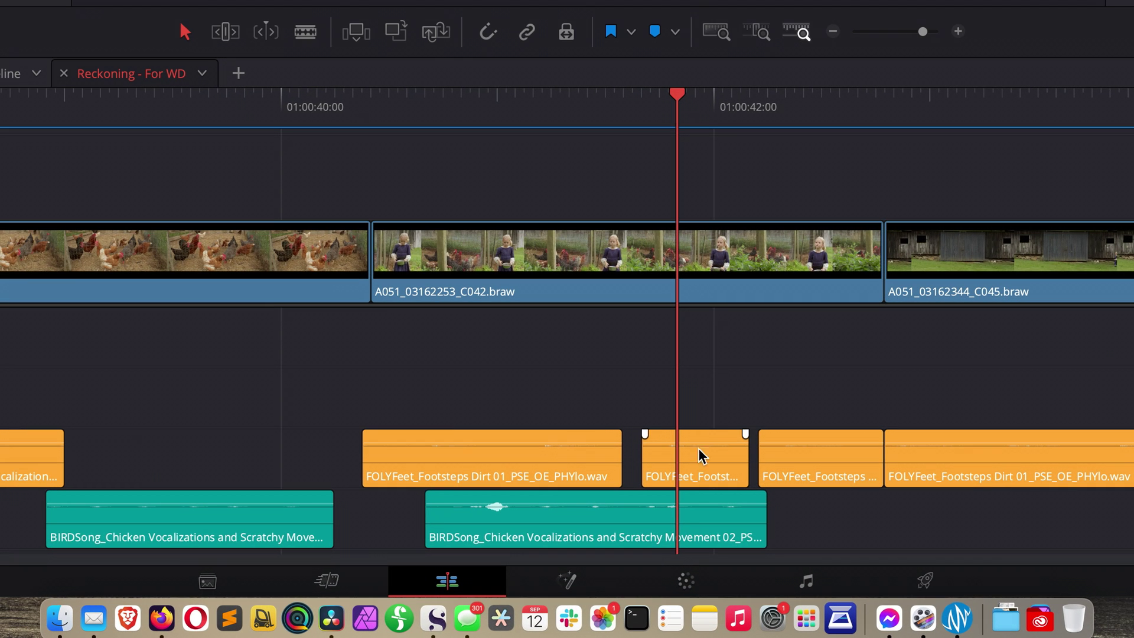
pyautogui.moveTo(650, 446)
pyautogui.mouseDown()
pyautogui.moveTo(645, 437)
pyautogui.moveTo(665, 443)
pyautogui.moveTo(645, 437)
pyautogui.mouseUp()
pyautogui.moveTo(374, 224); pyautogui.dragTo(244, 207)
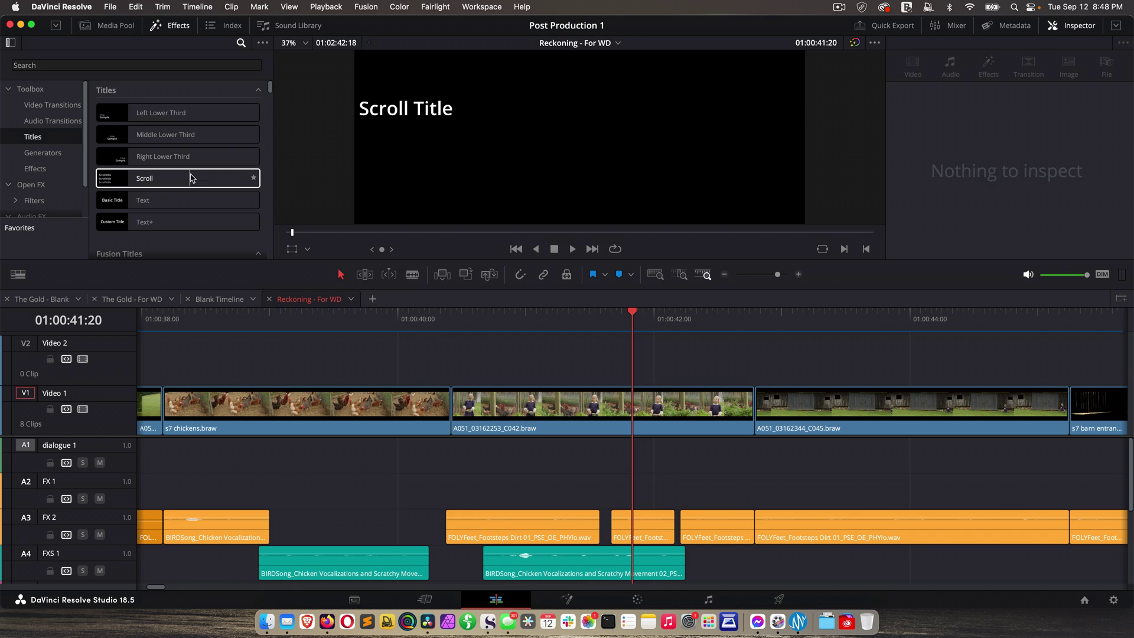
# Step: Place a Draw On Corners 1 Line title on V2 above C042, trim it to about two seconds, and select it
pyautogui.scroll(-10, 177, 178)
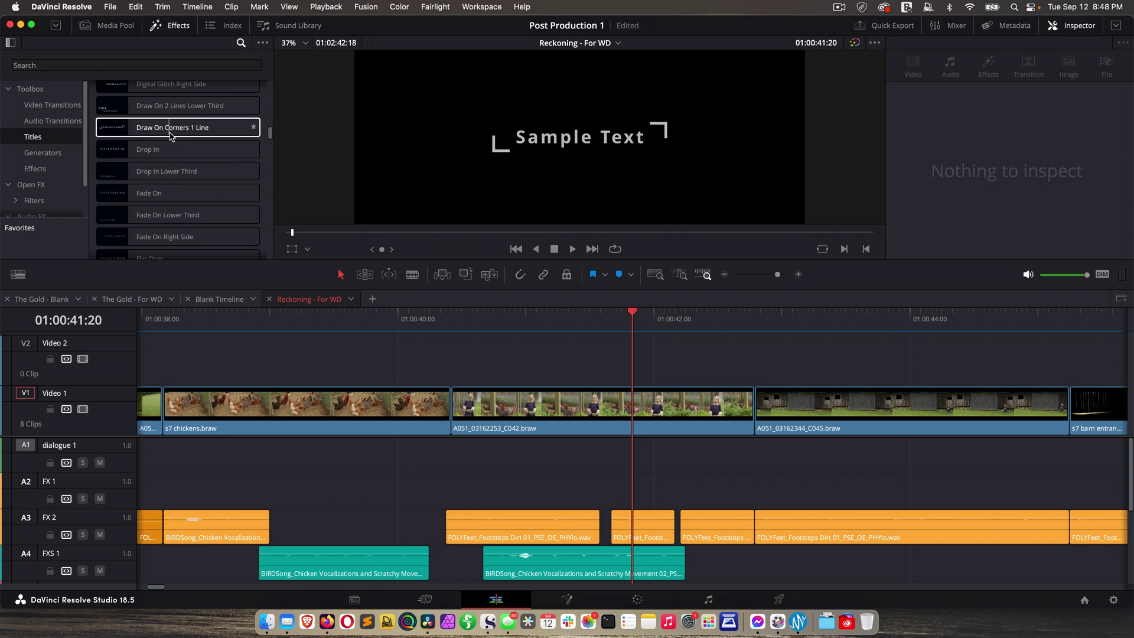
pyautogui.moveTo(116, 127)
pyautogui.mouseDown()
pyautogui.moveTo(560, 380)
pyautogui.moveTo(468, 378)
pyautogui.mouseUp()
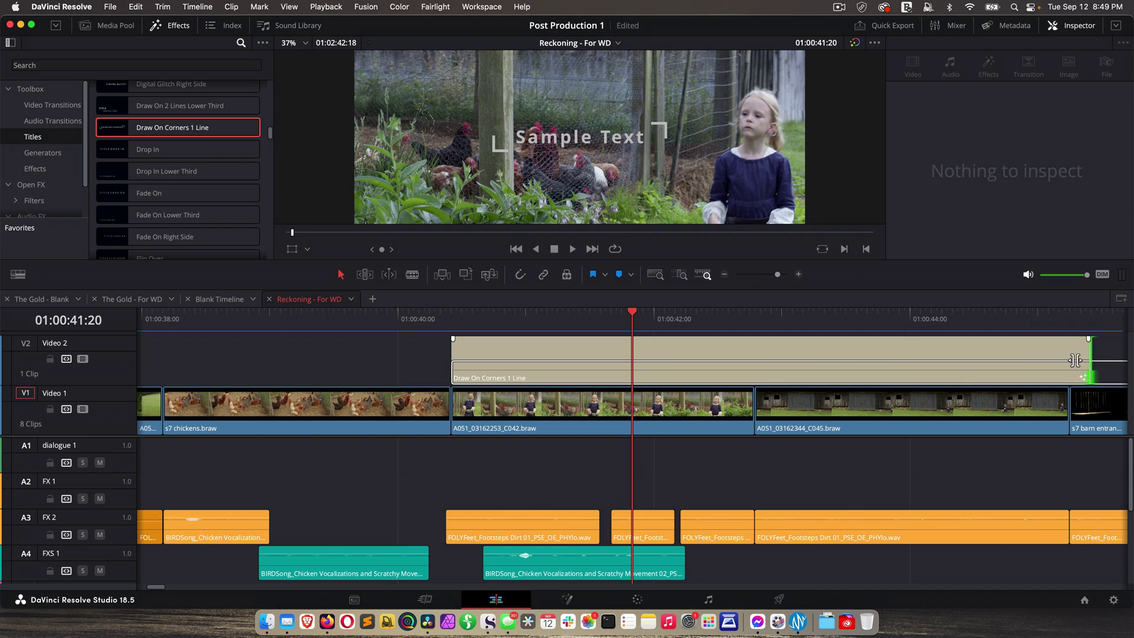
pyautogui.moveTo(1093, 360); pyautogui.dragTo(674, 358)
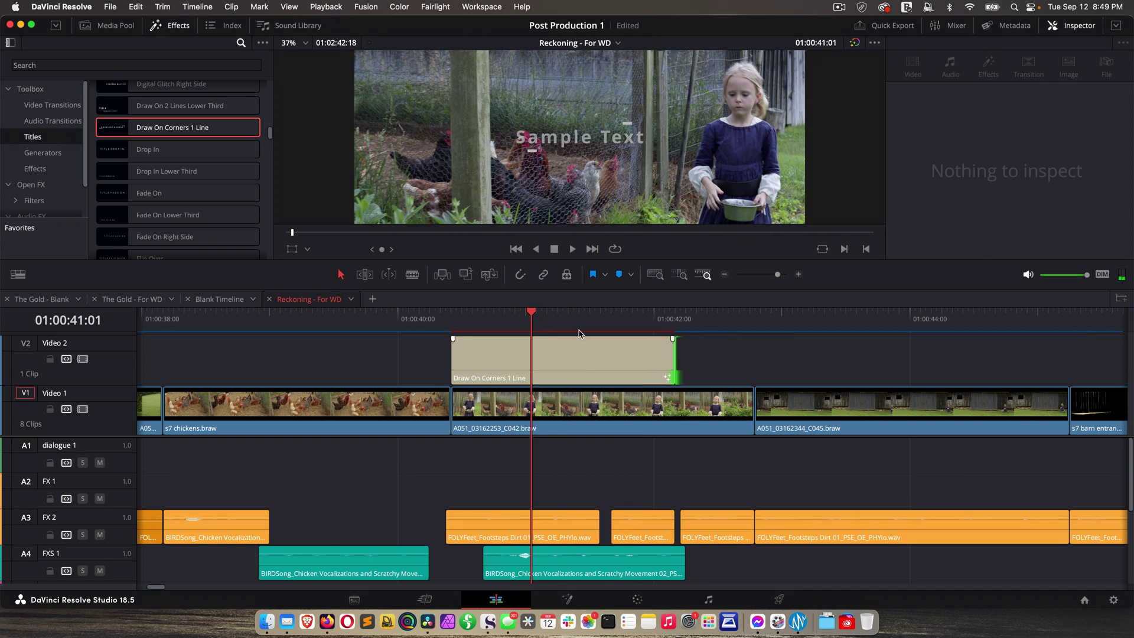
pyautogui.click(578, 354)
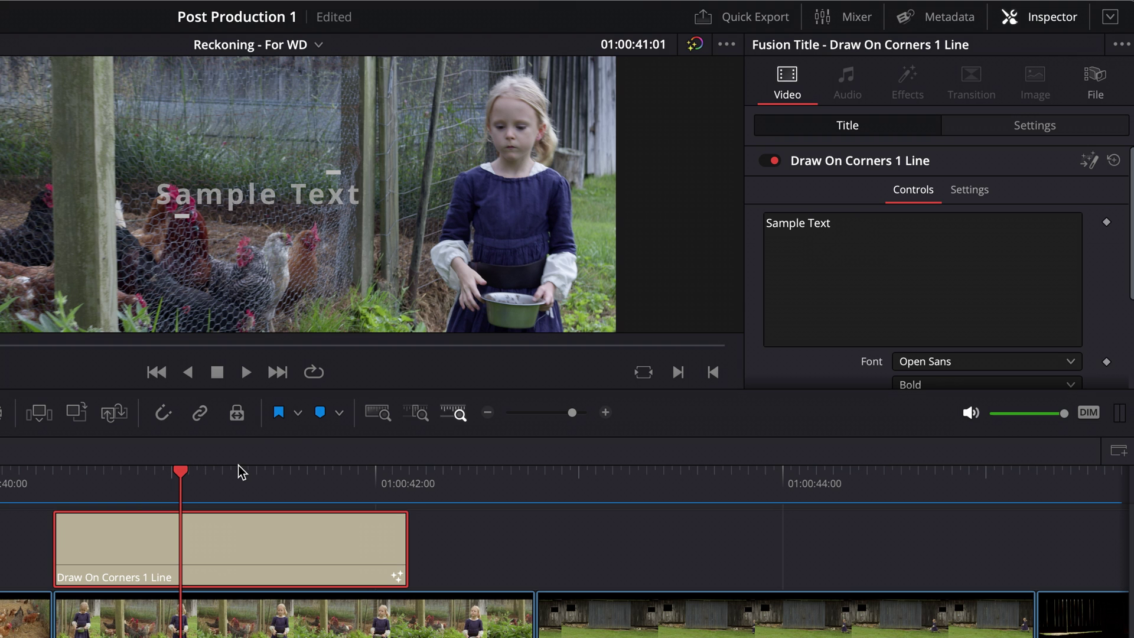
# Step: Change the title text to Hello in Gibson Bold at a slightly larger size
pyautogui.click(875, 236)
pyautogui.hotkey('ctrl', 'a')
pyautogui.write('Hello')
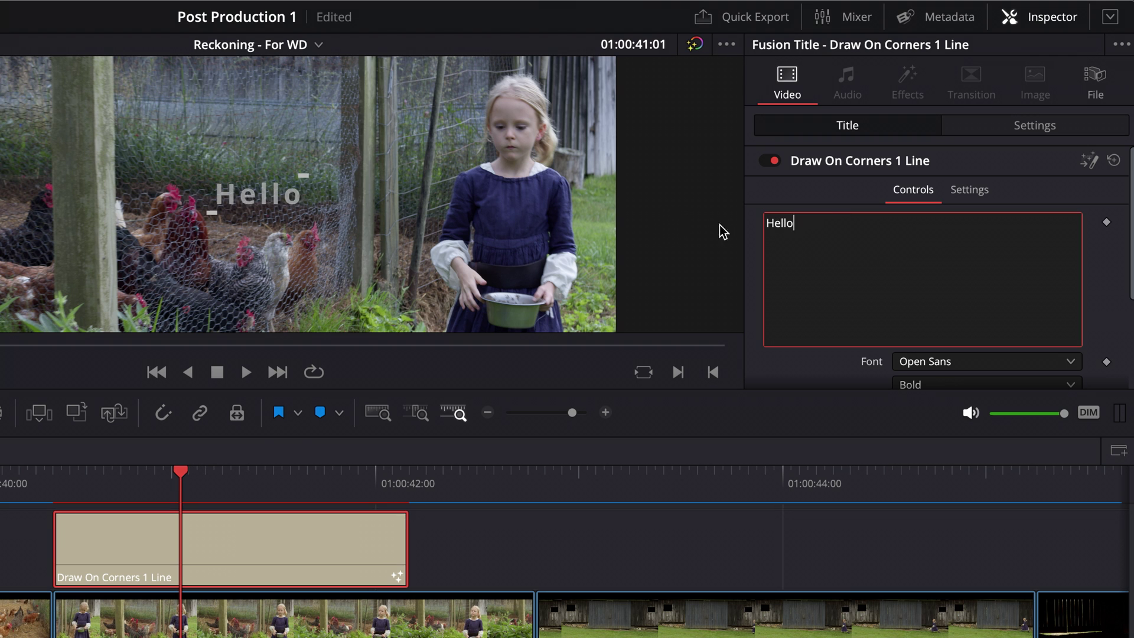
pyautogui.click(1040, 129)
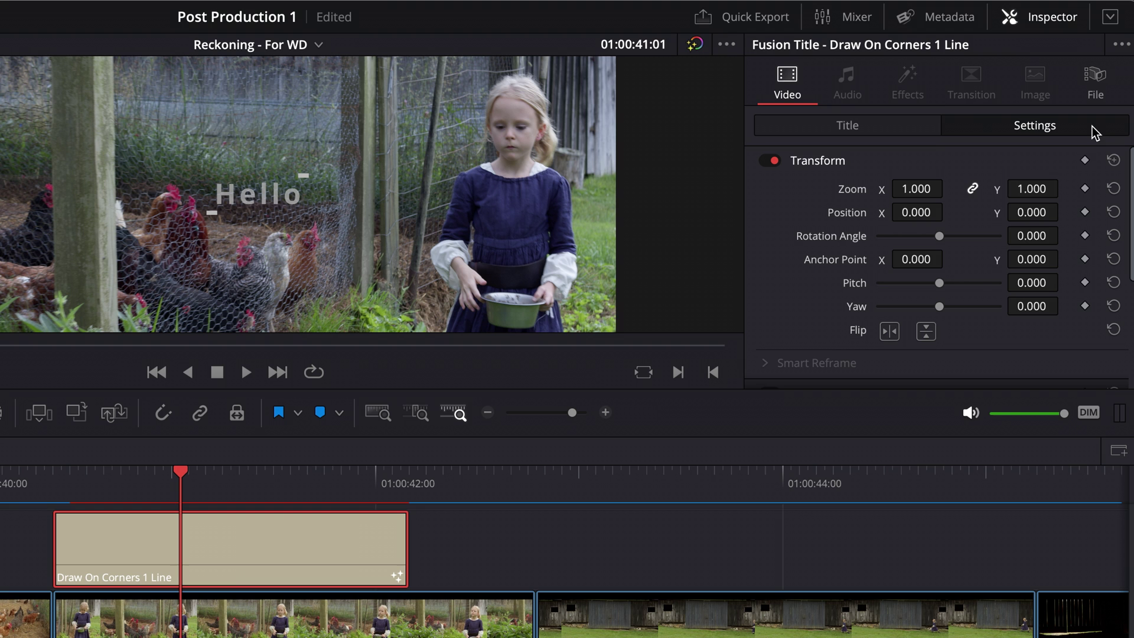
pyautogui.click(859, 130)
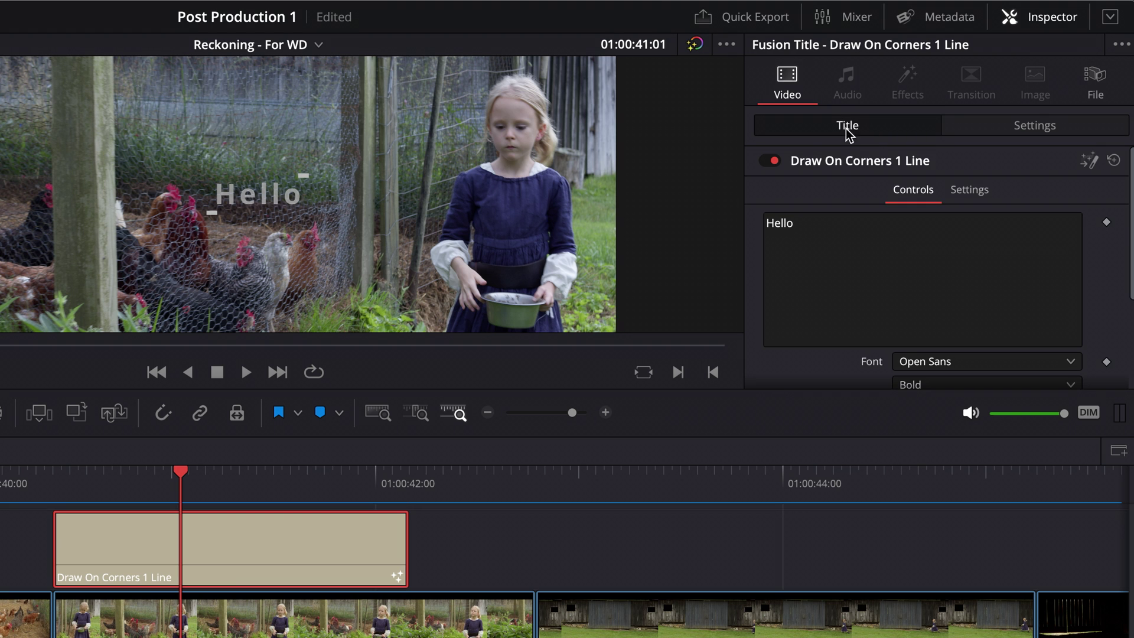
pyautogui.scroll(-1, 901, 266)
pyautogui.scroll(-2, 901, 267)
pyautogui.click(946, 233)
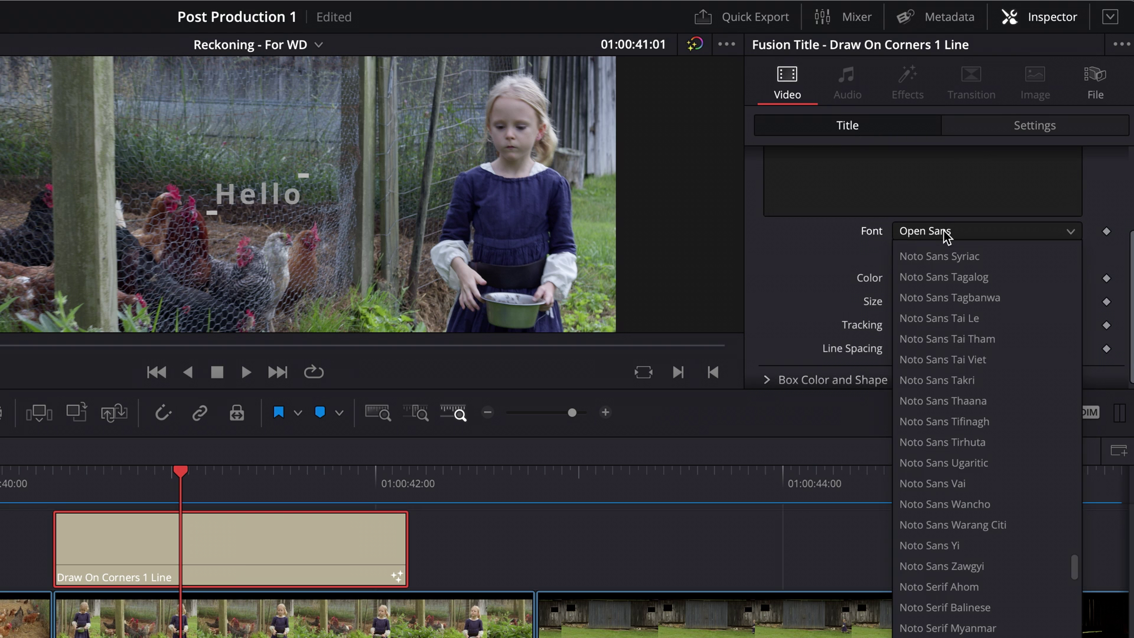
pyautogui.scroll(15, 946, 296)
pyautogui.click(921, 337)
pyautogui.moveTo(927, 304); pyautogui.dragTo(931, 302)
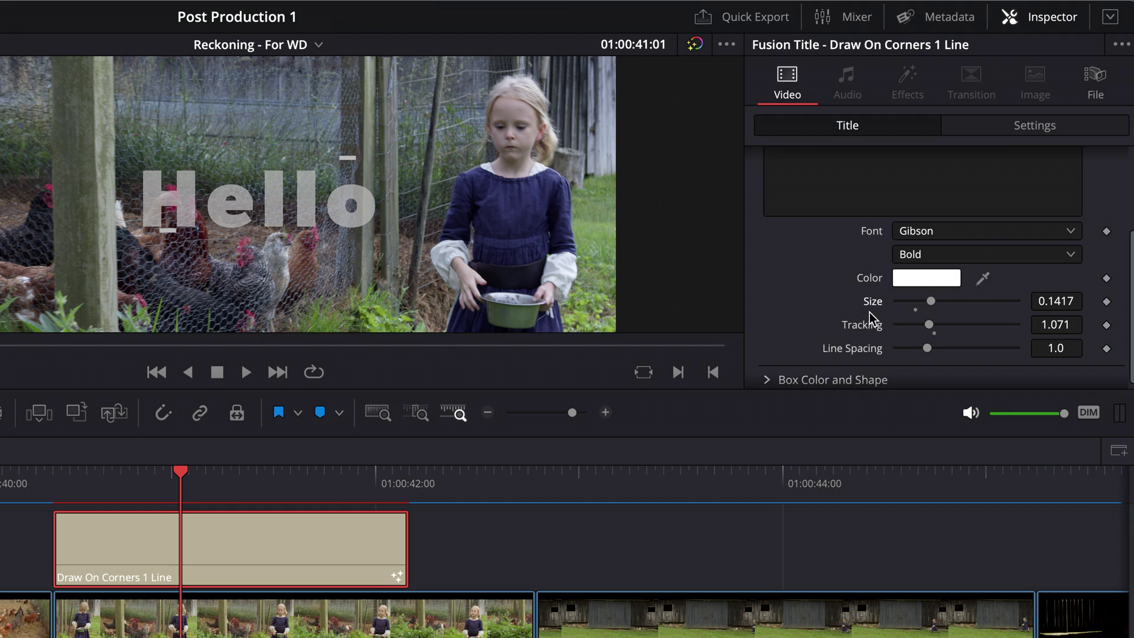
# Step: Set the title's Zoom to 0.830 and Position X to -1196 in Settings
pyautogui.click(1022, 129)
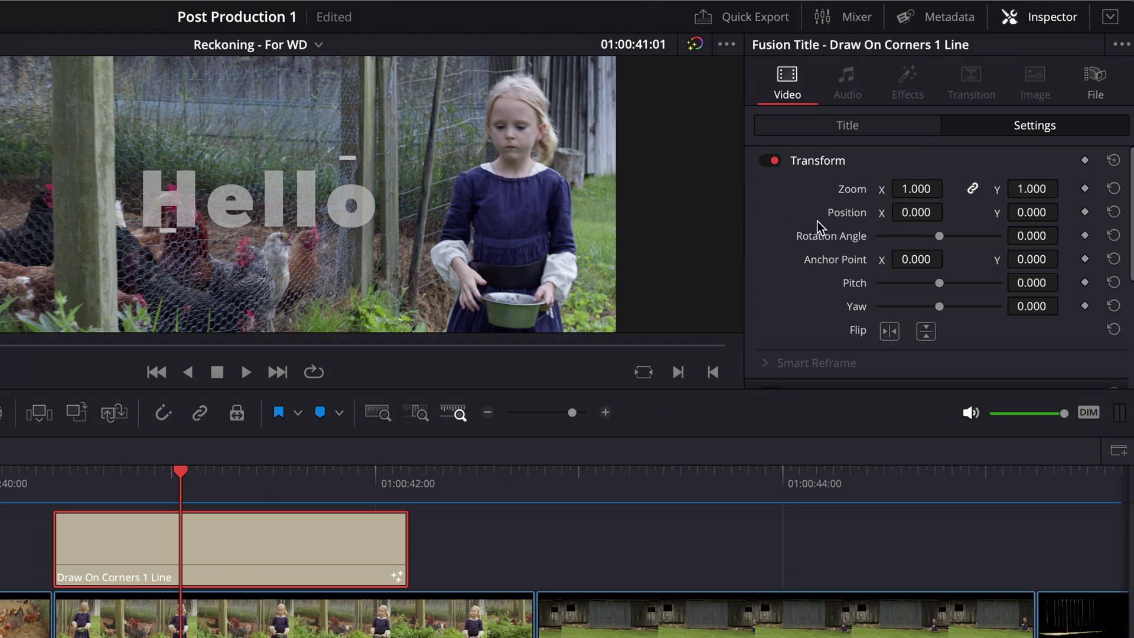
pyautogui.click(858, 128)
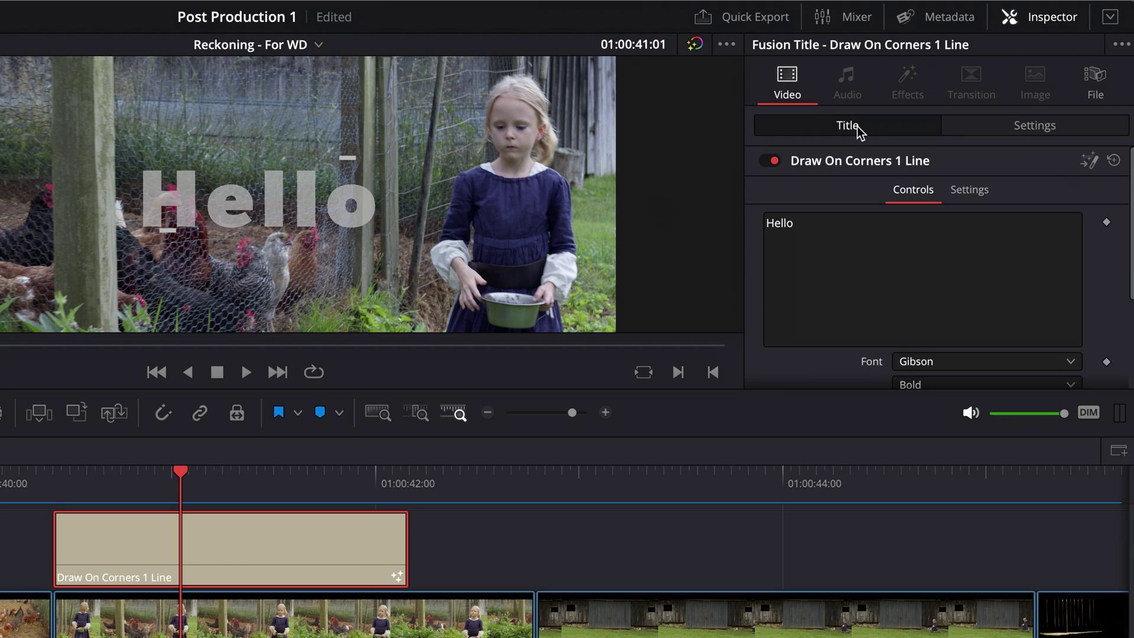
pyautogui.click(1026, 126)
pyautogui.moveTo(913, 187); pyautogui.dragTo(1032, 215)
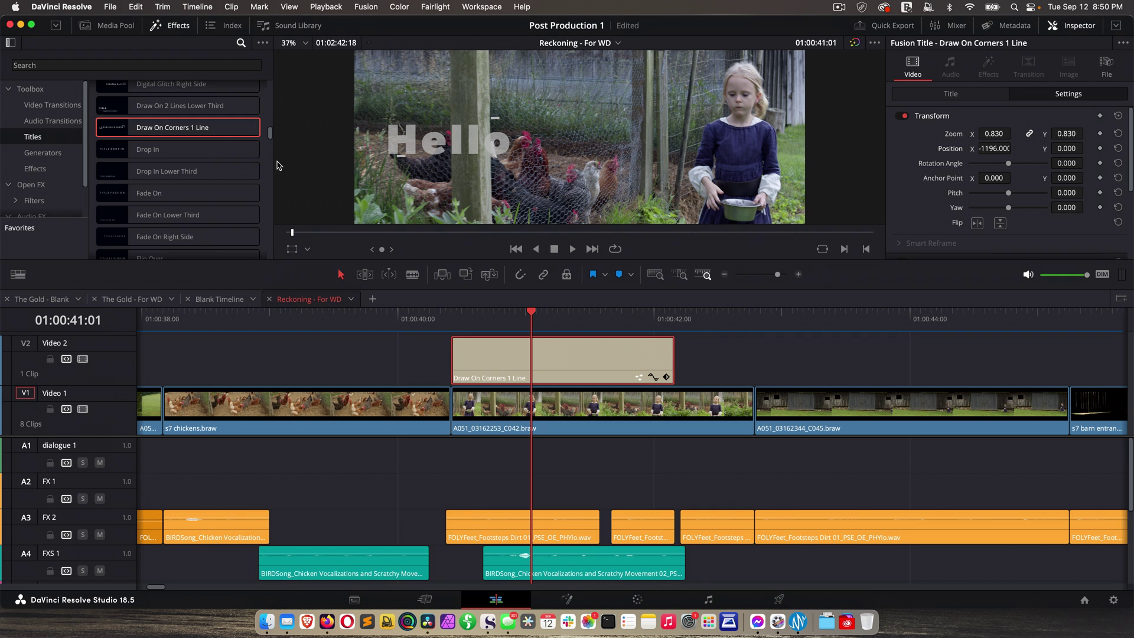
# Step: Add a second Draw On Corners 1 Line title above the C045 barn clip, then scrub back to the Hello title
pyautogui.moveTo(159, 127)
pyautogui.mouseDown()
pyautogui.moveTo(825, 313)
pyautogui.moveTo(706, 311)
pyautogui.mouseUp()
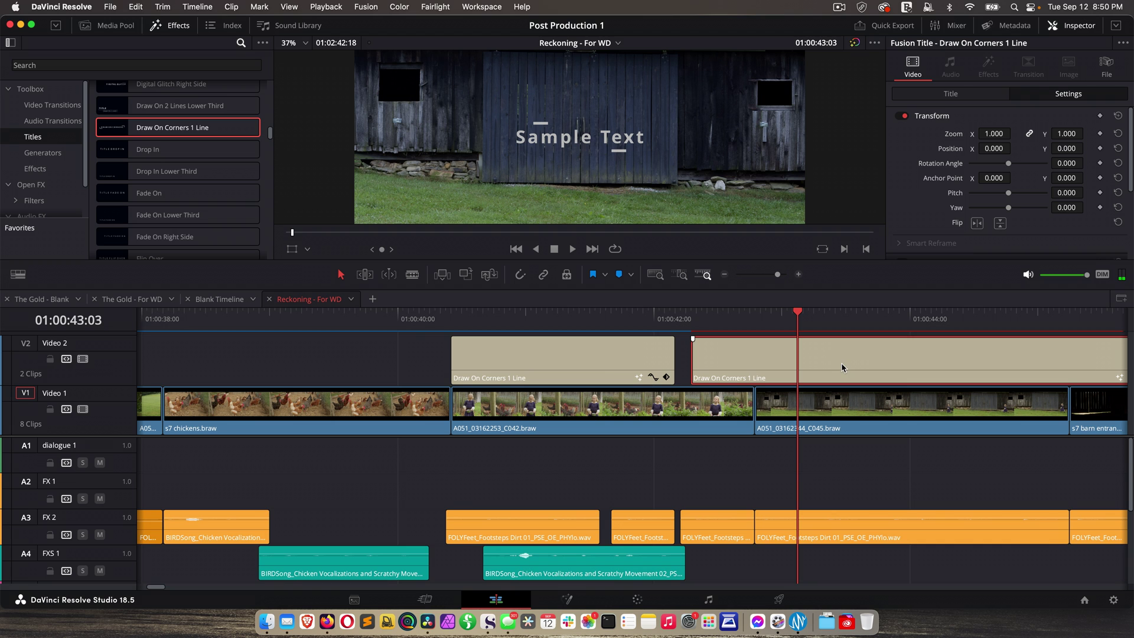
pyautogui.hscroll(3, 708, 345)
pyautogui.click(466, 320)
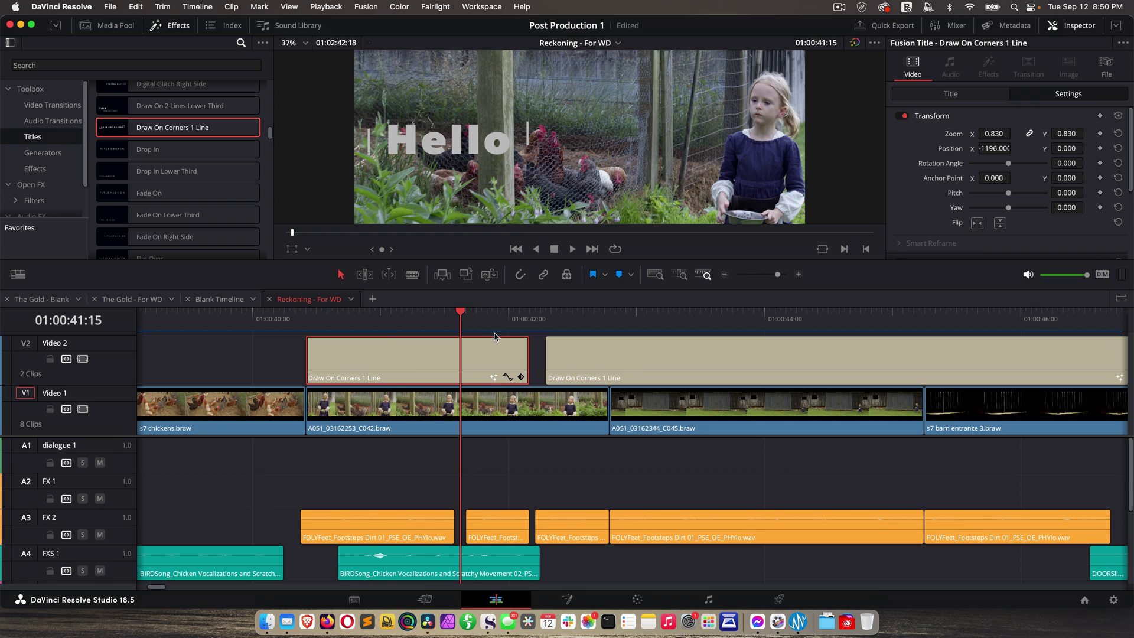
pyautogui.moveTo(464, 308); pyautogui.dragTo(434, 308)
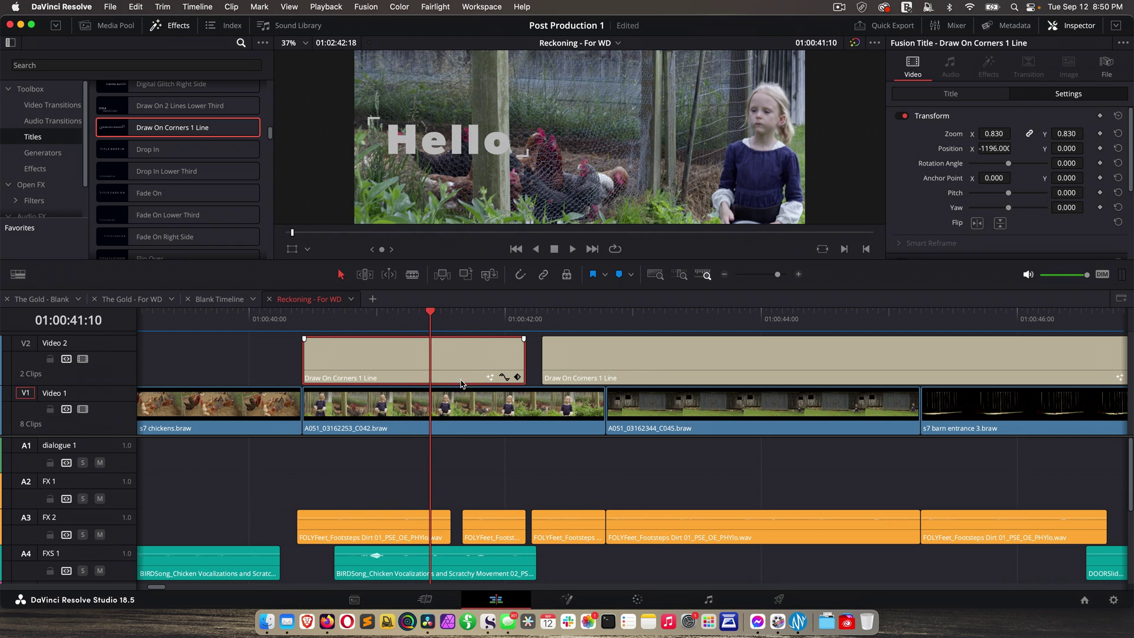
# Step: Paste the Hello title's Zoom and Position attributes onto the second title
pyautogui.click(612, 360)
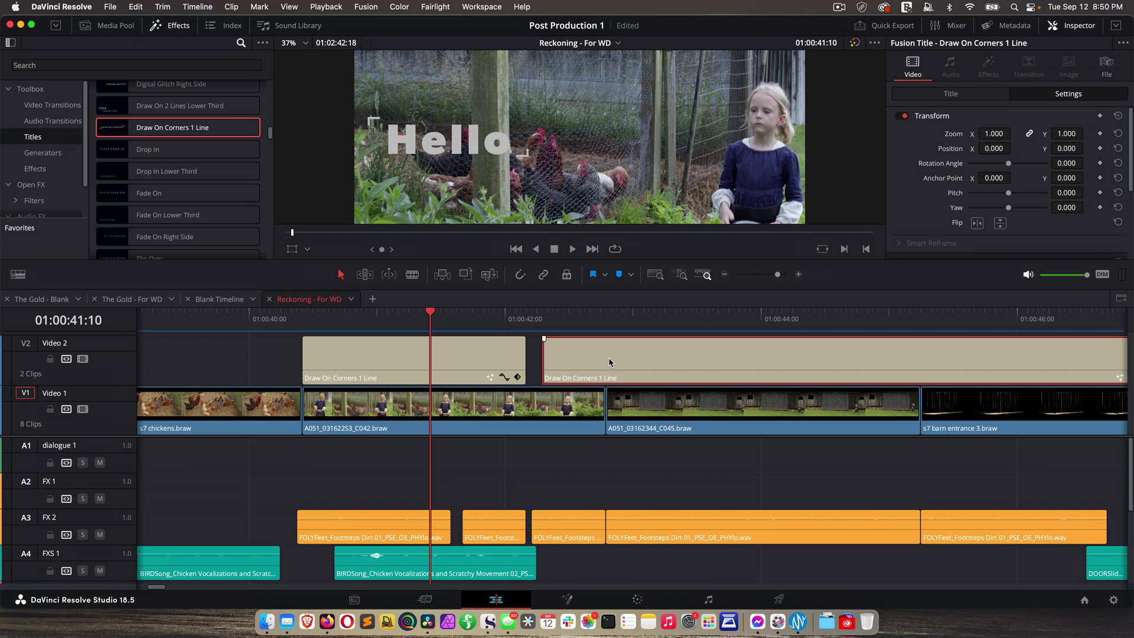
pyautogui.press('super+v')
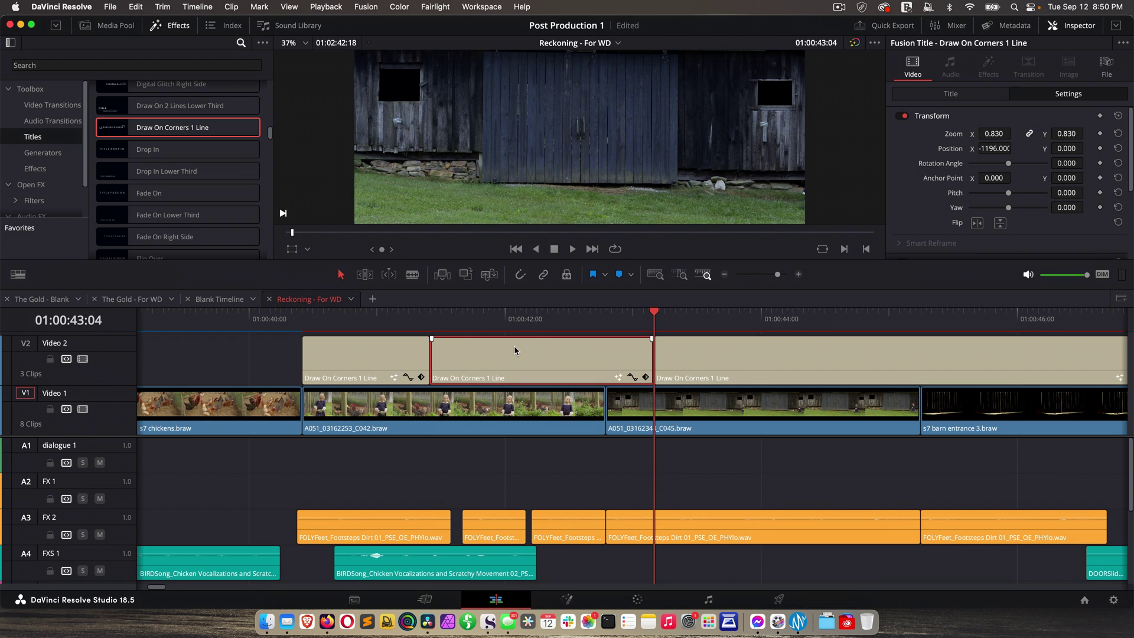
pyautogui.press('super+z')
pyautogui.click(619, 343)
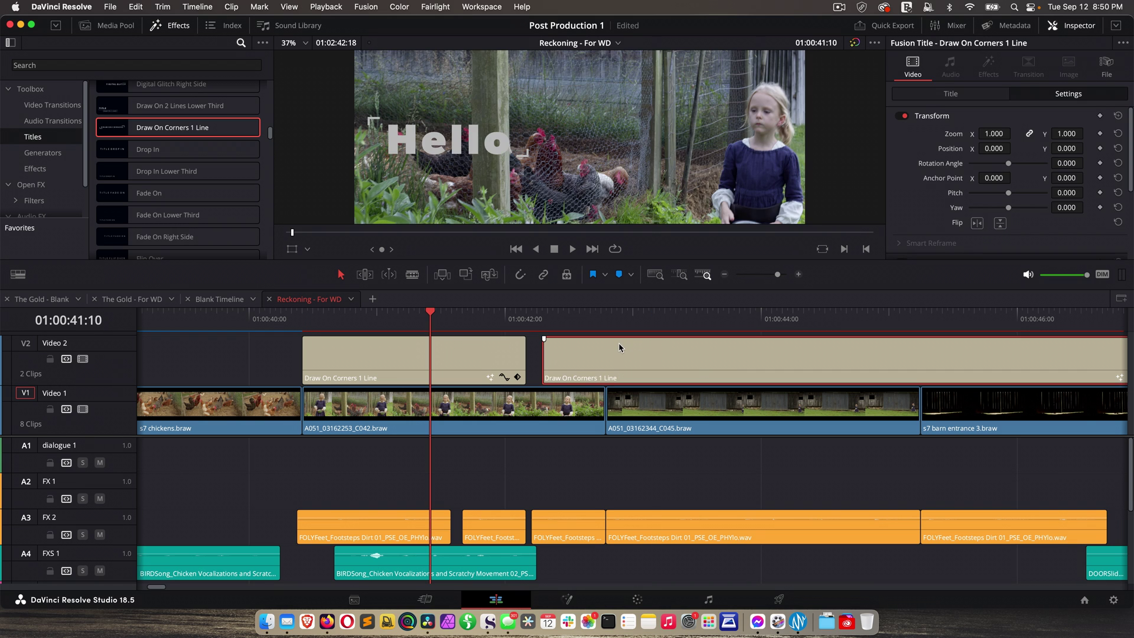
pyautogui.hotkey('alt', 'v')
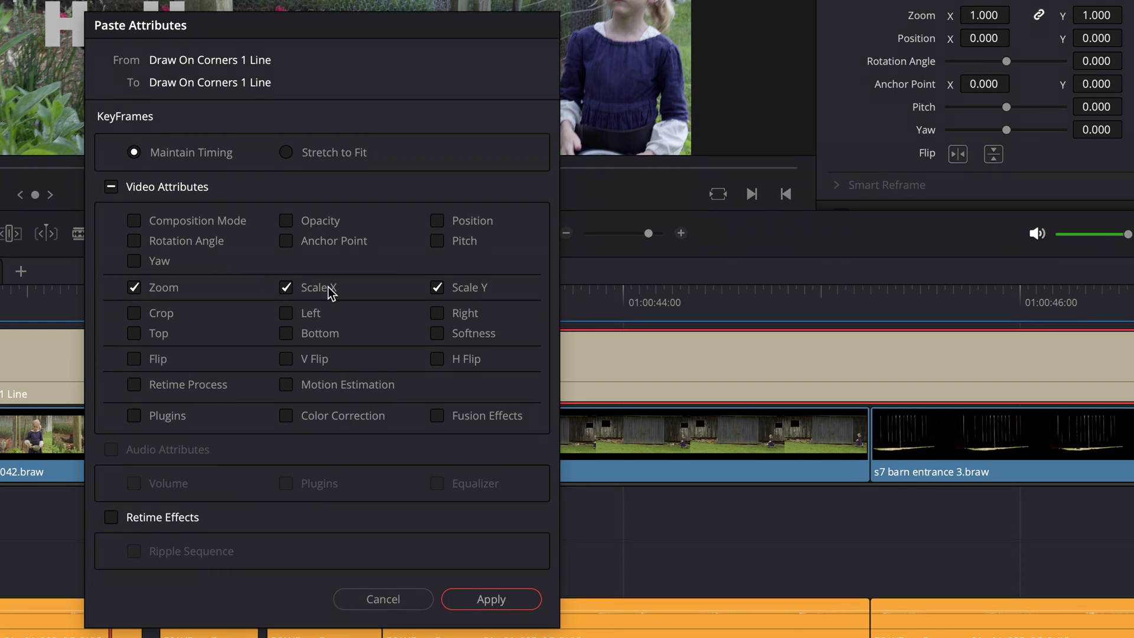
pyautogui.click(437, 221)
pyautogui.click(487, 599)
# Step: Compare both titles' transform values, then select and delete both titles from Video 2
pyautogui.click(381, 303)
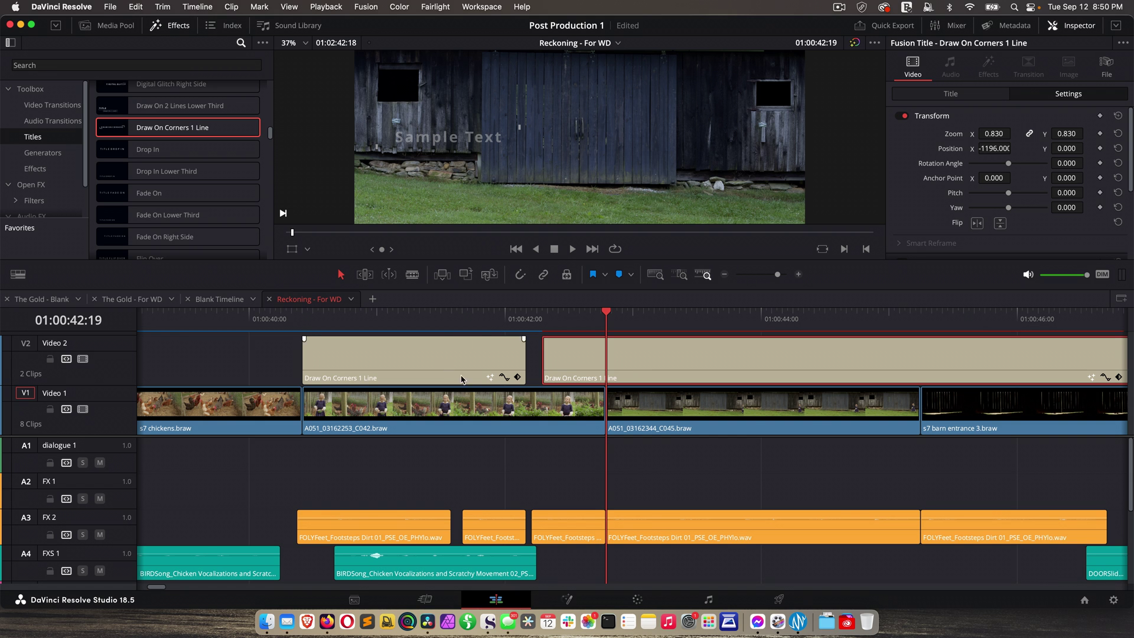
pyautogui.click(480, 338)
pyautogui.click(559, 343)
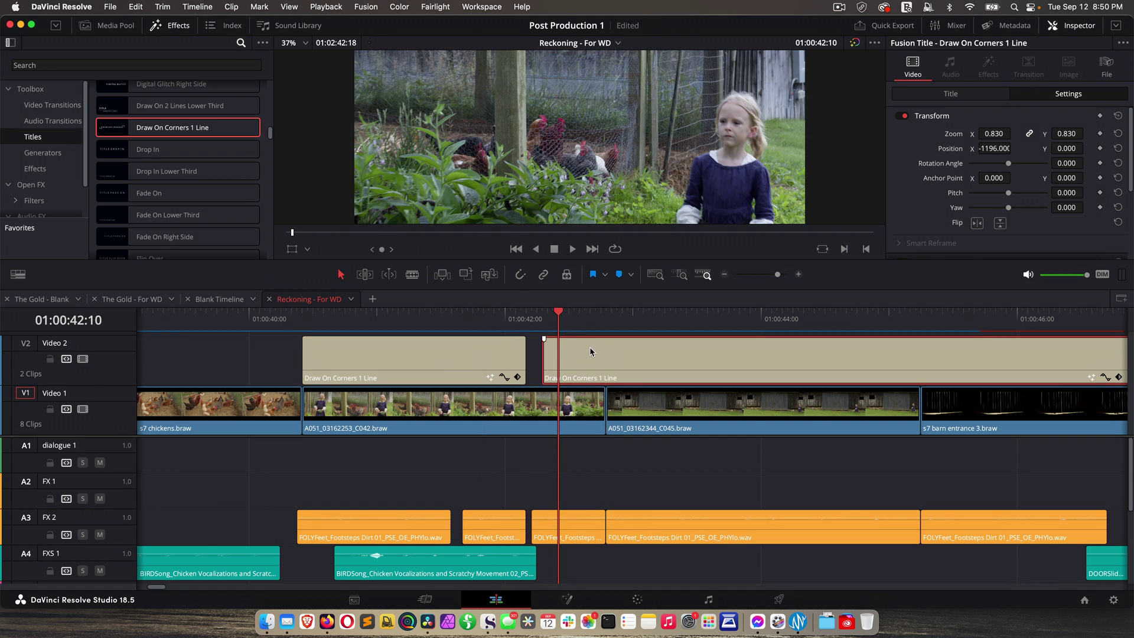
pyautogui.moveTo(550, 317); pyautogui.dragTo(713, 317)
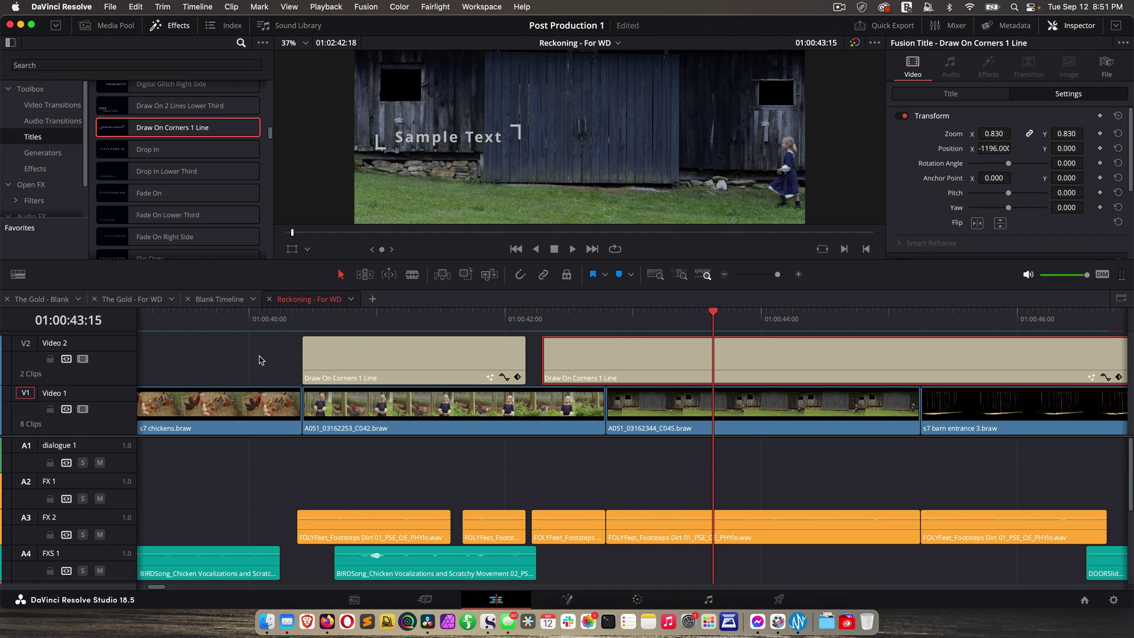
pyautogui.moveTo(262, 360); pyautogui.dragTo(572, 385)
pyautogui.press('Delete')
# Step: Apply the Drone Overlay video effect to the A051_03162253_C042 clip
pyautogui.click(451, 324)
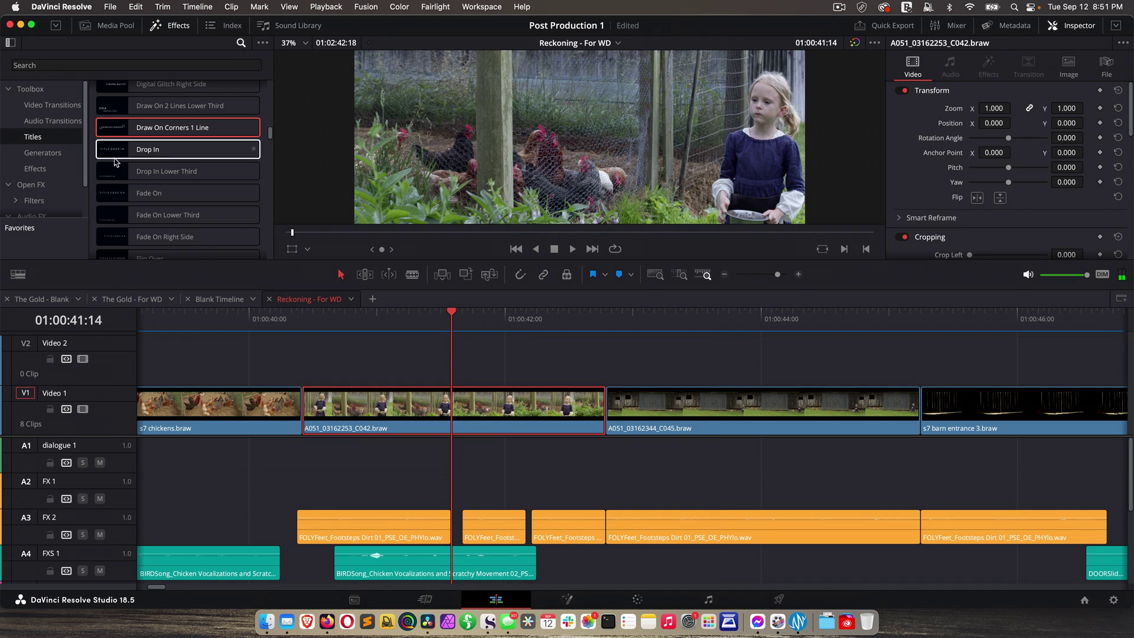
pyautogui.click(42, 154)
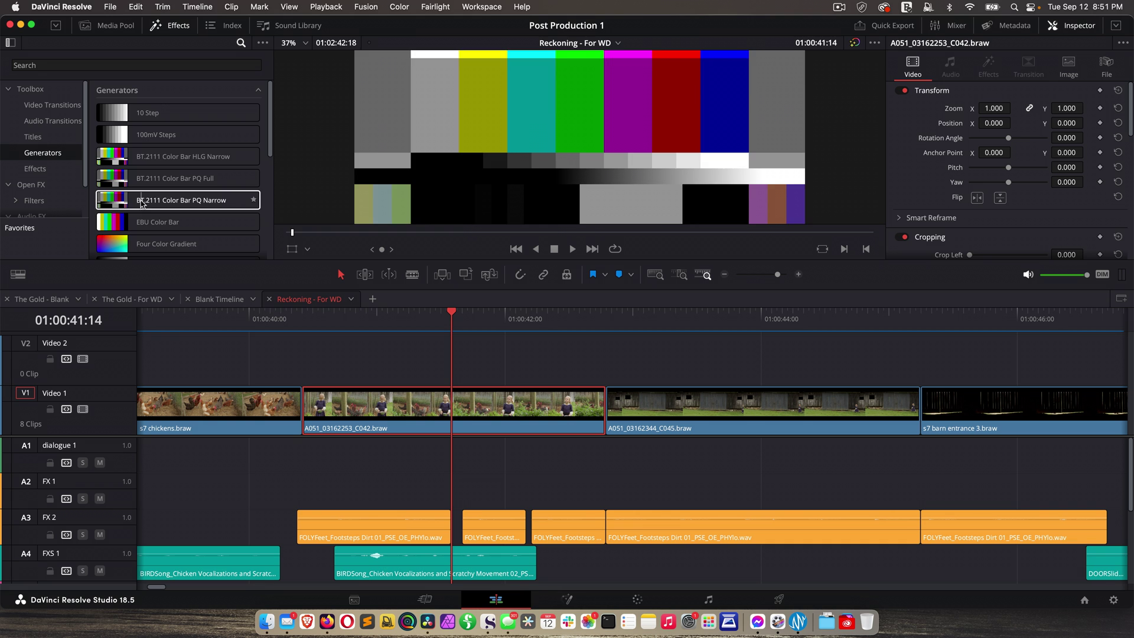
pyautogui.click(41, 169)
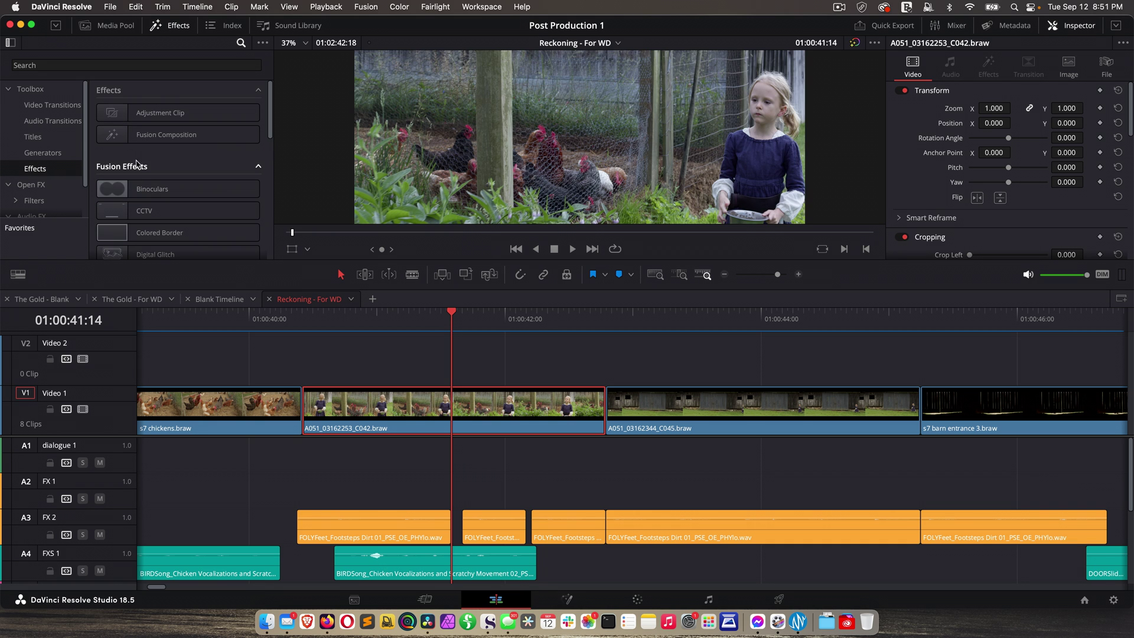
pyautogui.scroll(-5, 175, 178)
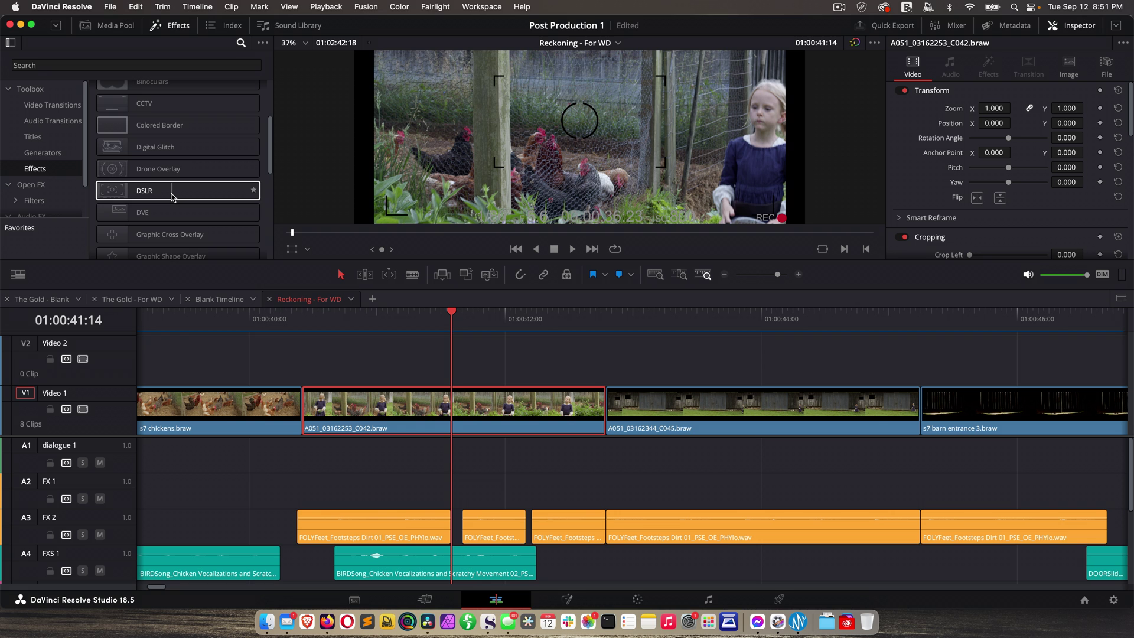
pyautogui.scroll(2, 173, 197)
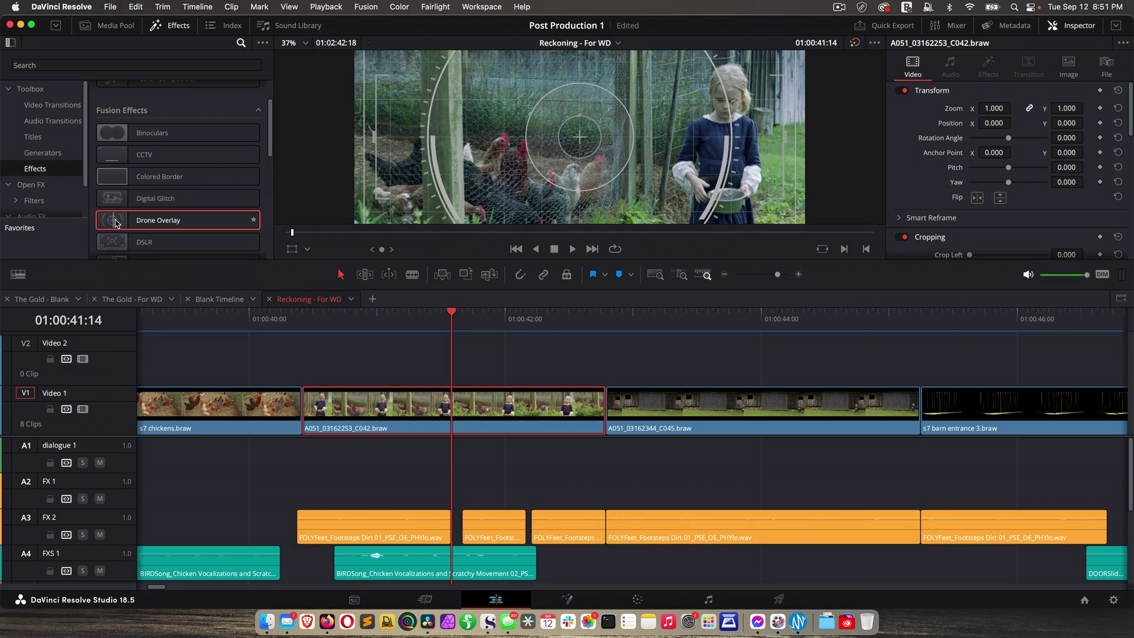
pyautogui.moveTo(178, 220); pyautogui.dragTo(479, 408)
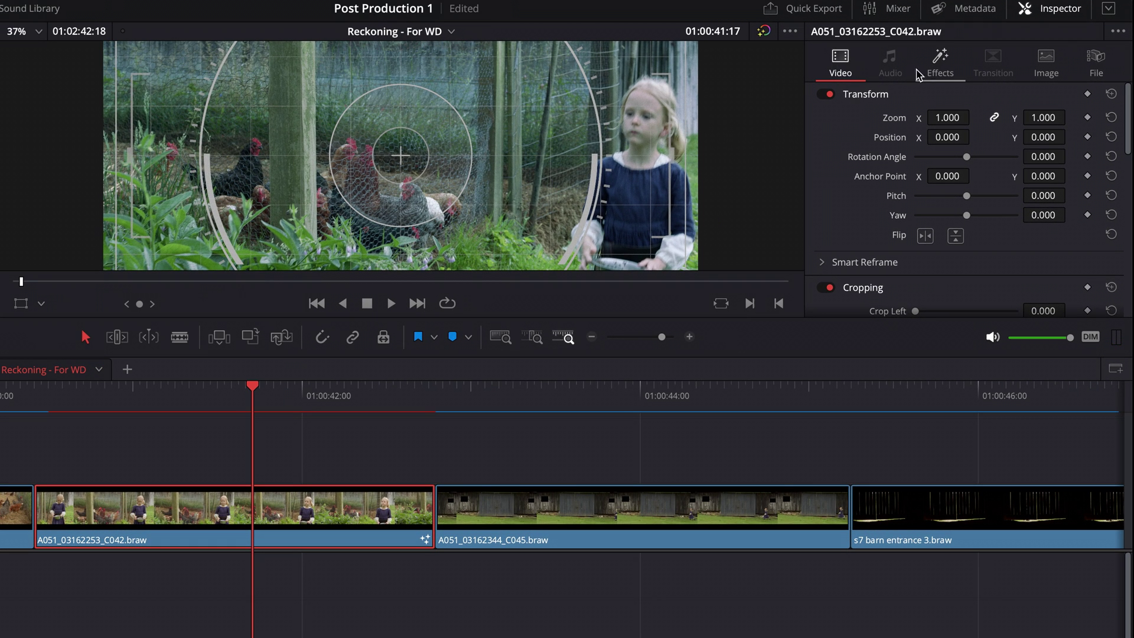
# Step: Delete the Drone Overlay effect from the clip in the Inspector's Effects tab
pyautogui.click(940, 62)
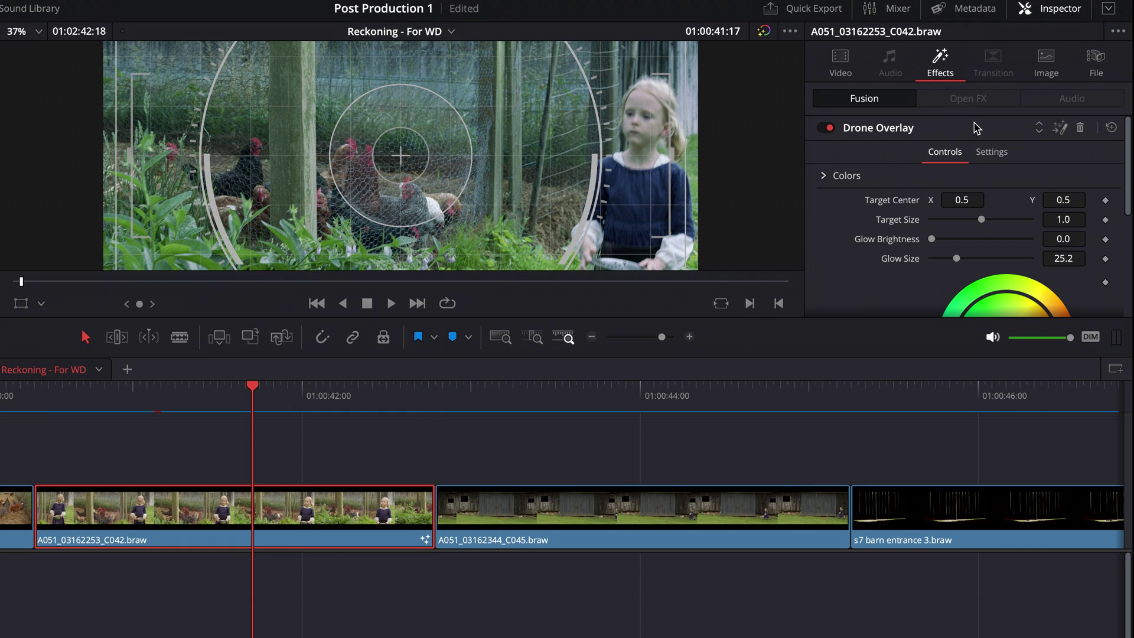
pyautogui.scroll(-5, 969, 136)
pyautogui.scroll(4, 921, 141)
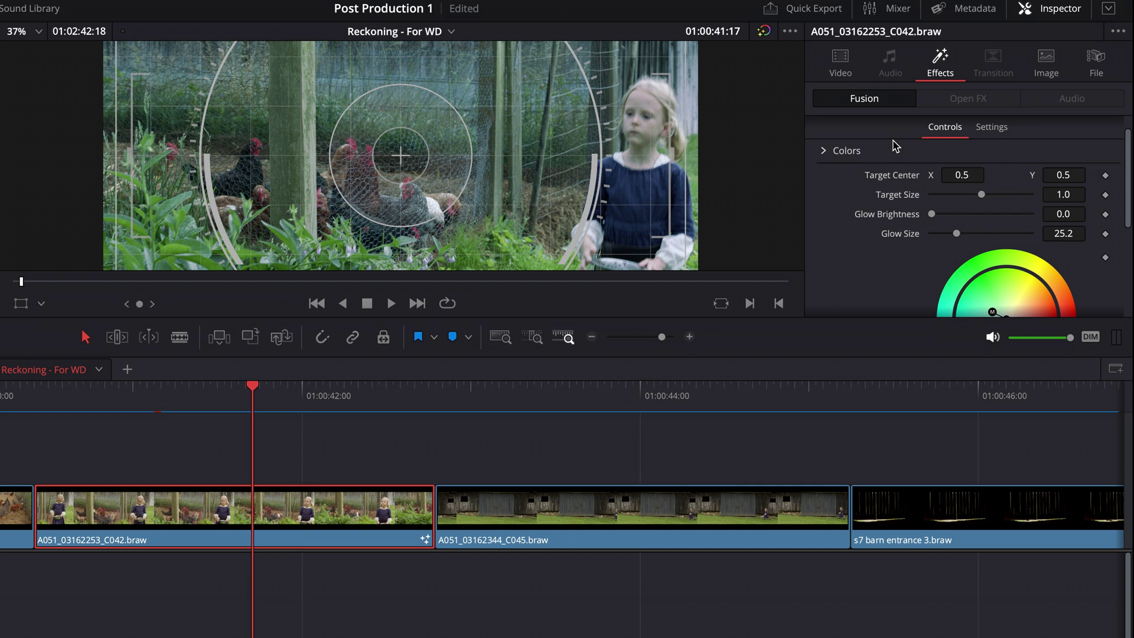
pyautogui.scroll(1, 983, 168)
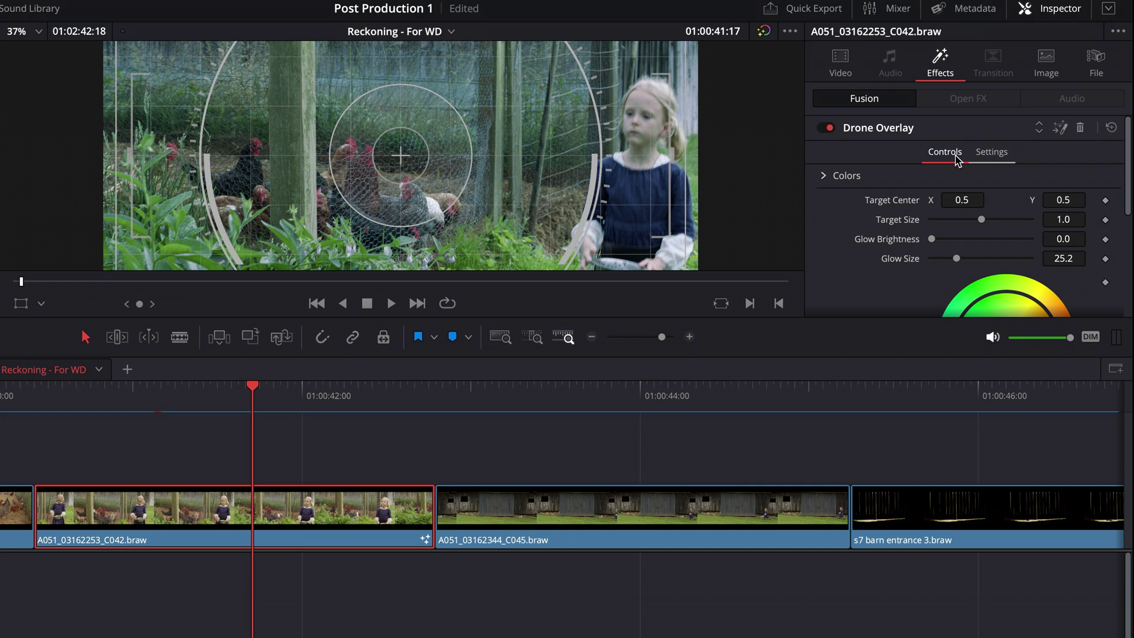
pyautogui.click(1080, 129)
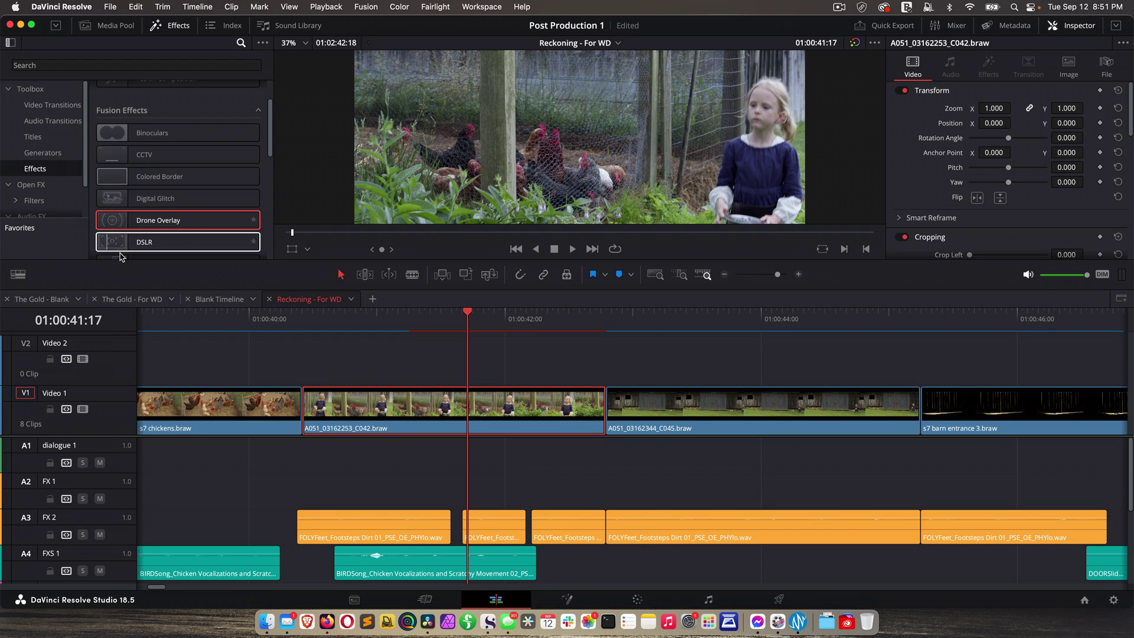
# Step: Apply Night Vision, found by searching 'nigh', to the A051_03162253_C042 clip and play it
pyautogui.scroll(-8, 127, 237)
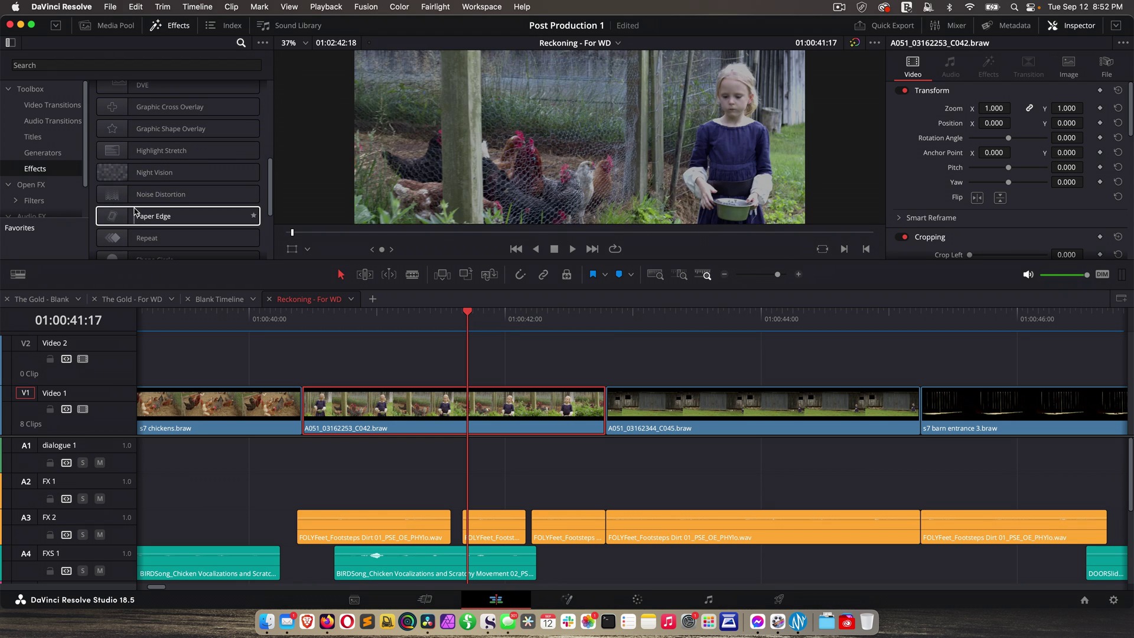
pyautogui.scroll(8, 135, 211)
pyautogui.click(12, 63)
pyautogui.write('nigh')
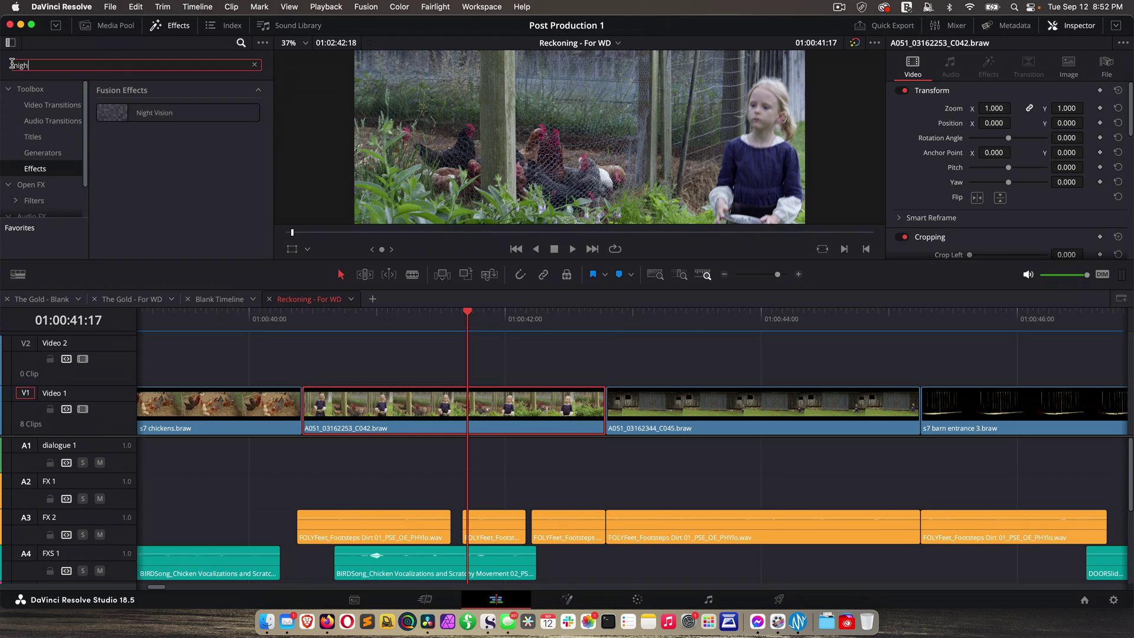
pyautogui.moveTo(154, 112); pyautogui.dragTo(494, 403)
pyautogui.click(398, 314)
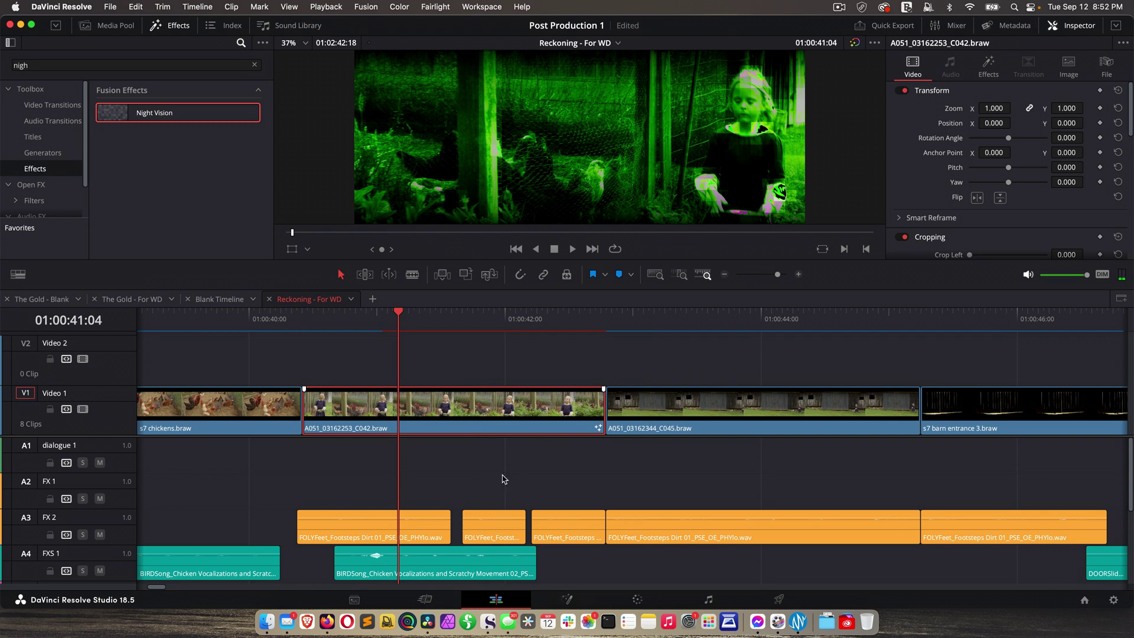
pyautogui.press('space')
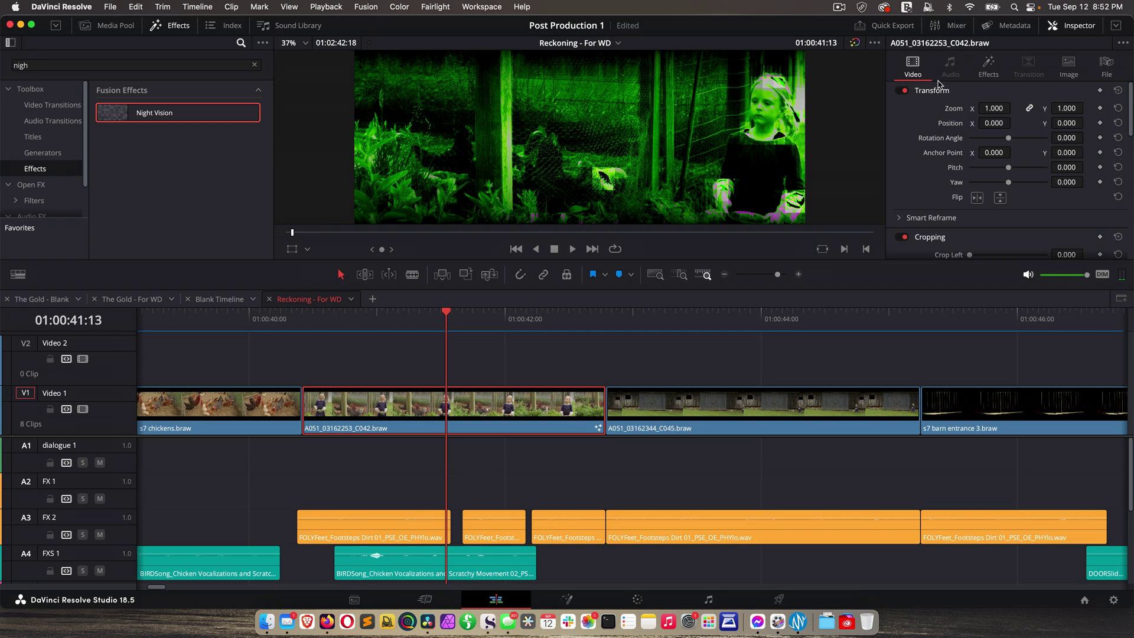
# Step: Set the Night Vision Gain to 5.0 in the Inspector's Effects tab
pyautogui.click(988, 66)
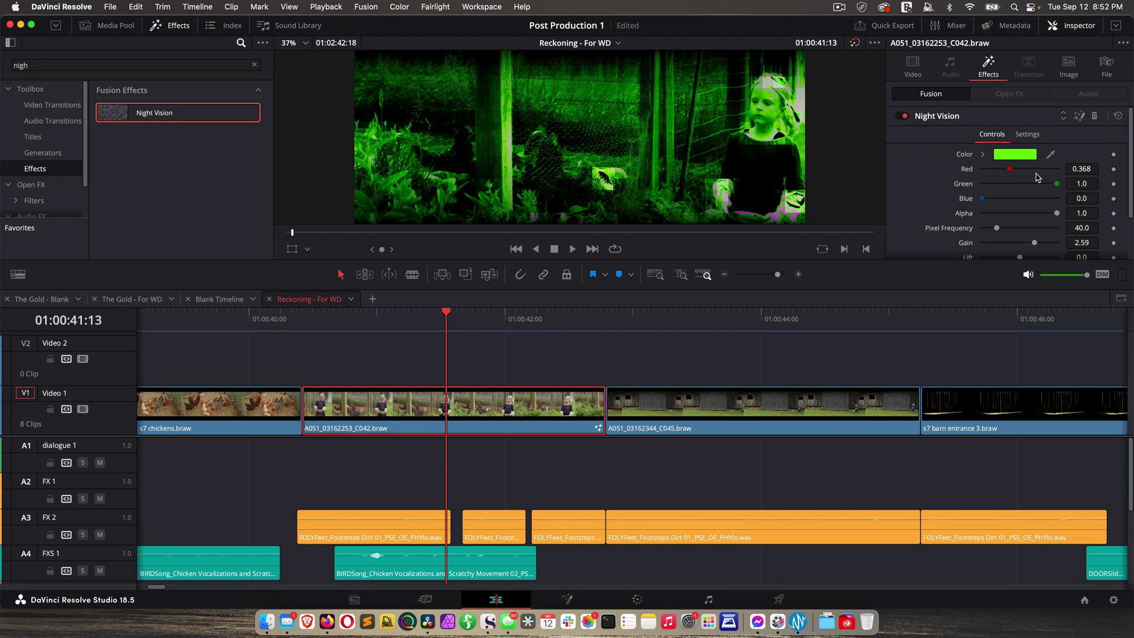
pyautogui.scroll(-3, 1036, 177)
pyautogui.scroll(3, 1007, 202)
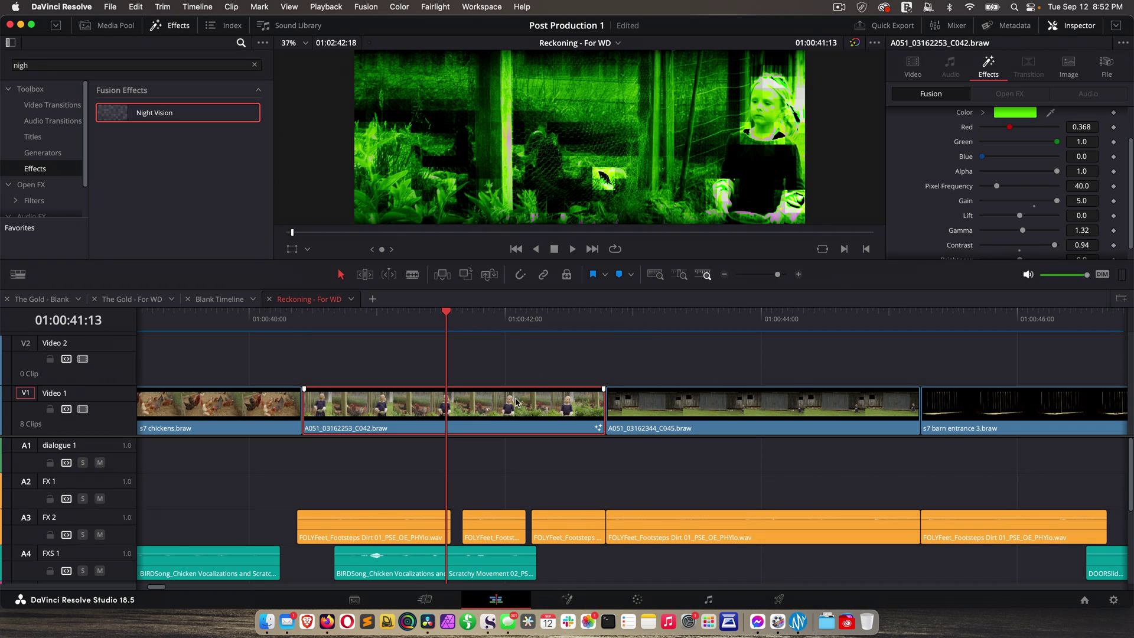
# Step: Paste the Night Vision effect onto the C045 barn clip, pasting only Fusion Effects
pyautogui.click(798, 392)
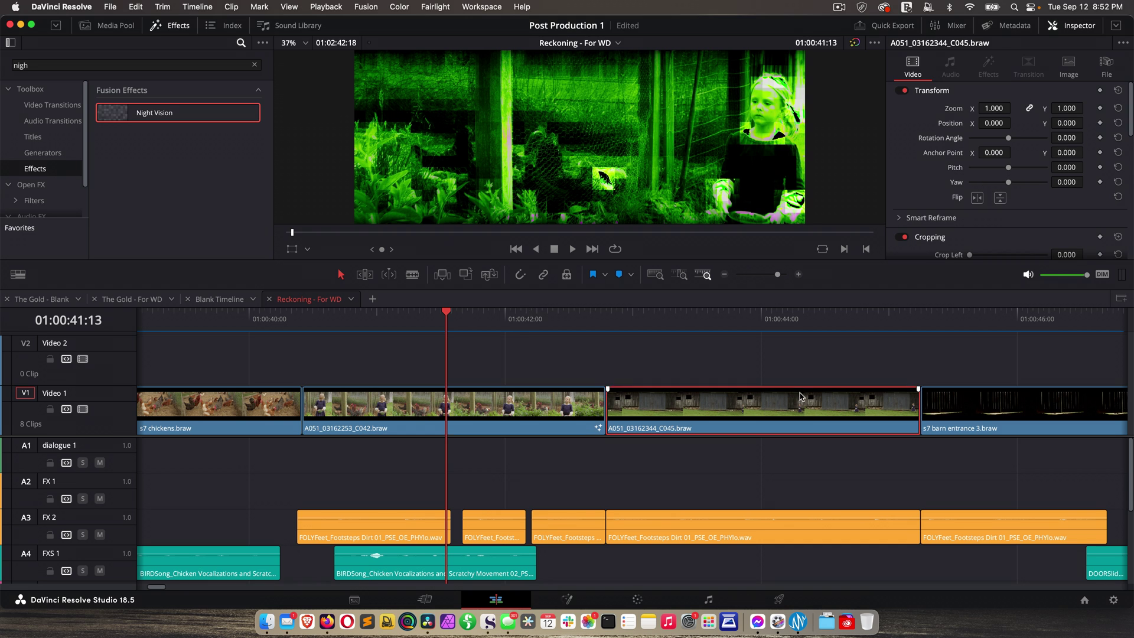
pyautogui.click(726, 319)
pyautogui.press('super+z')
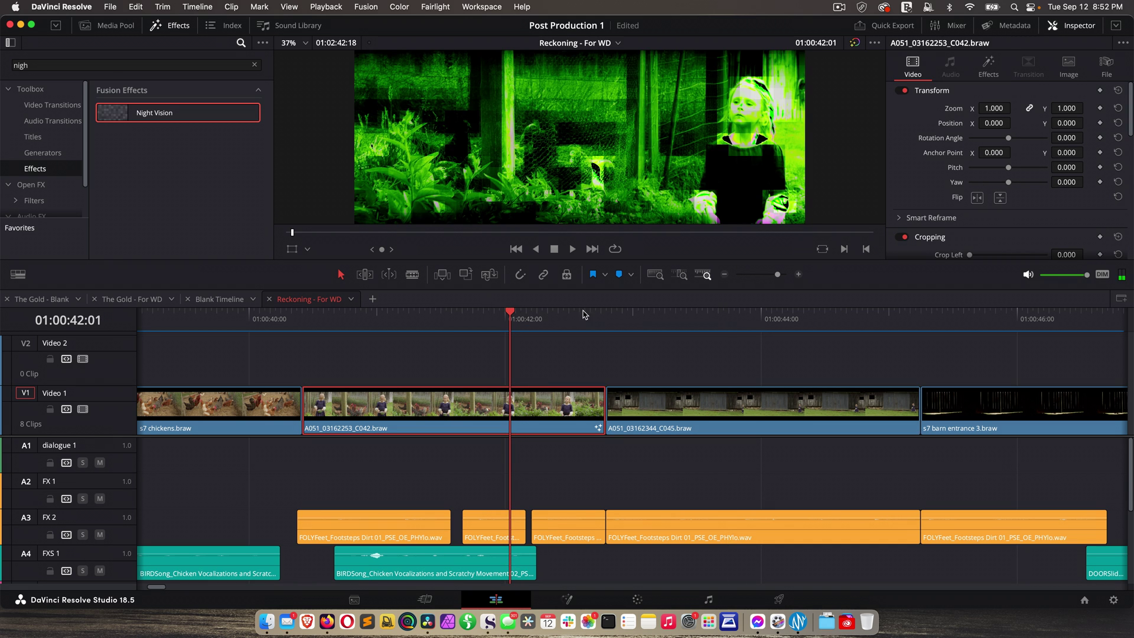
pyautogui.click(715, 407)
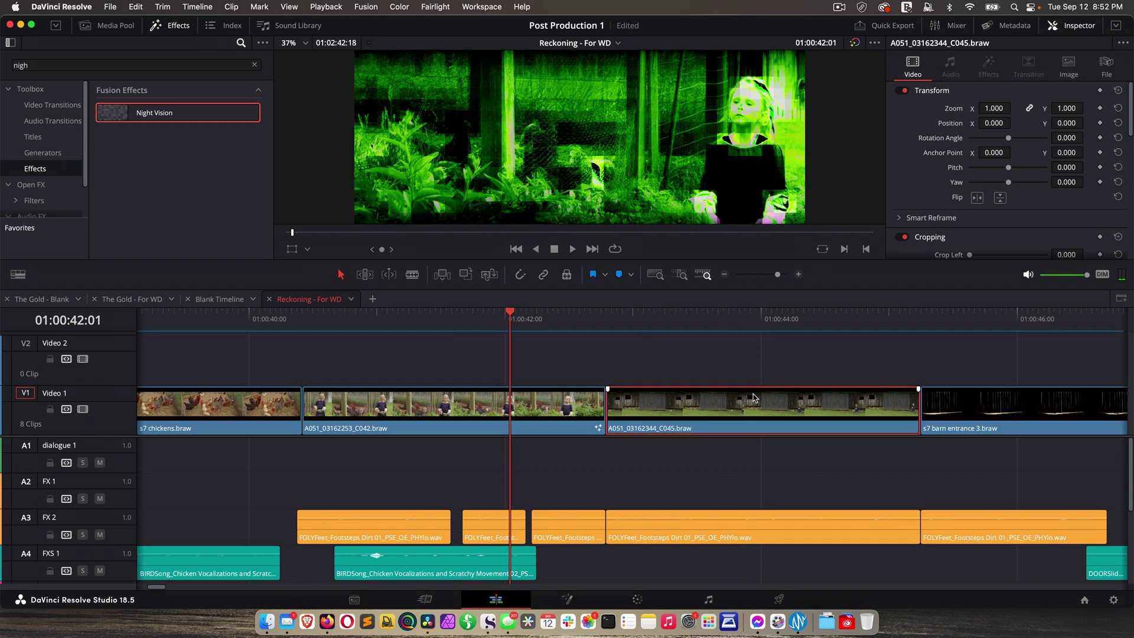
pyautogui.hotkey('alt', 'v')
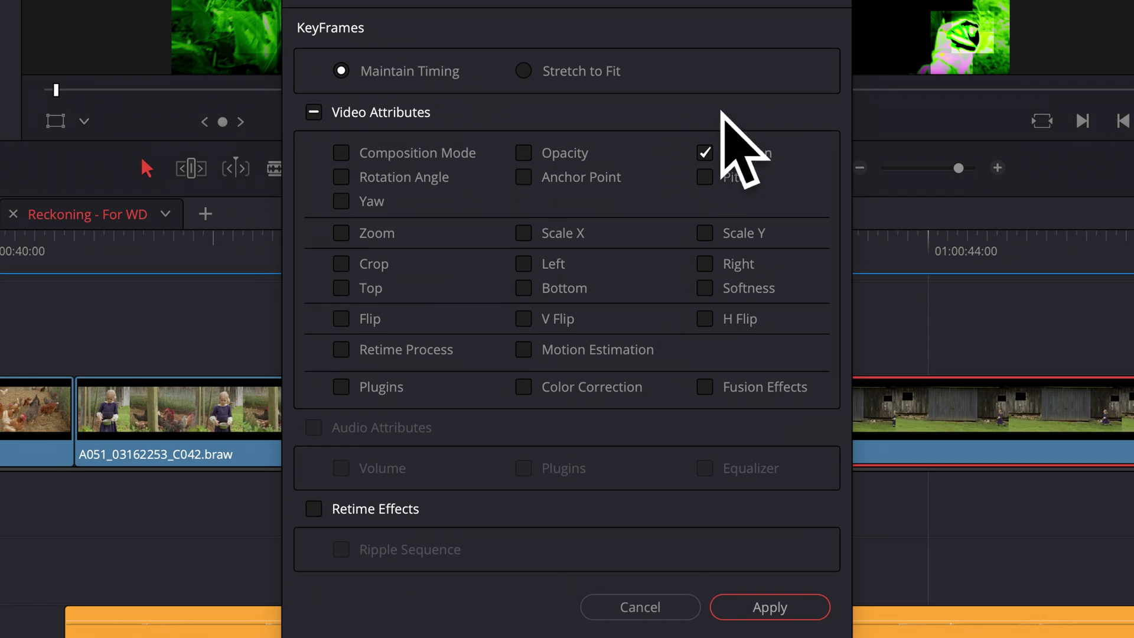
pyautogui.click(711, 153)
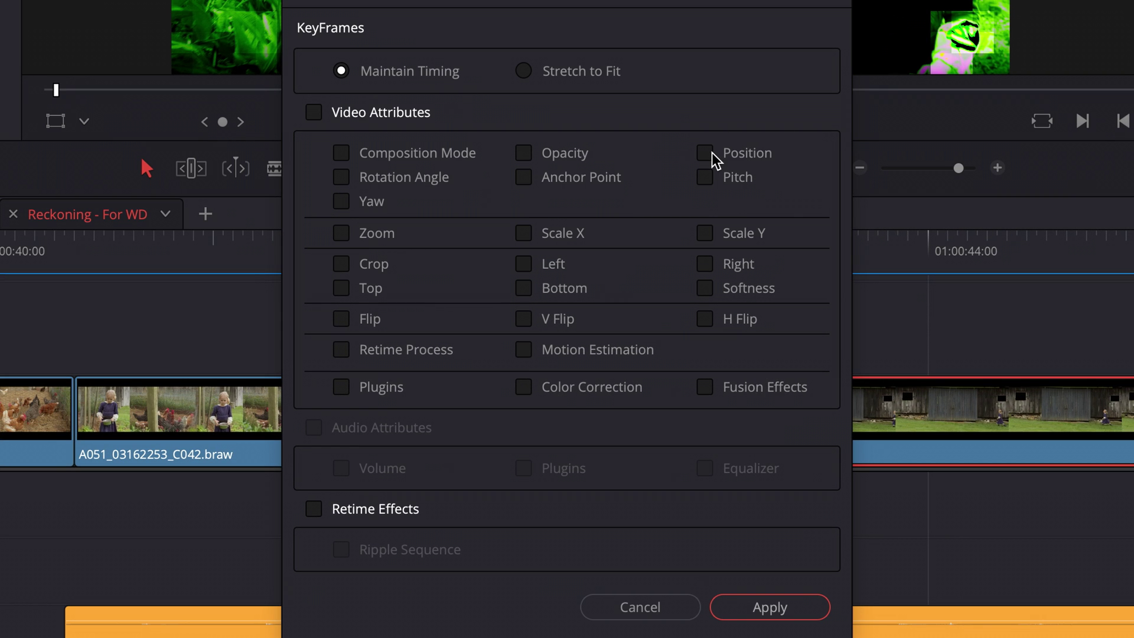
pyautogui.click(704, 388)
pyautogui.click(766, 608)
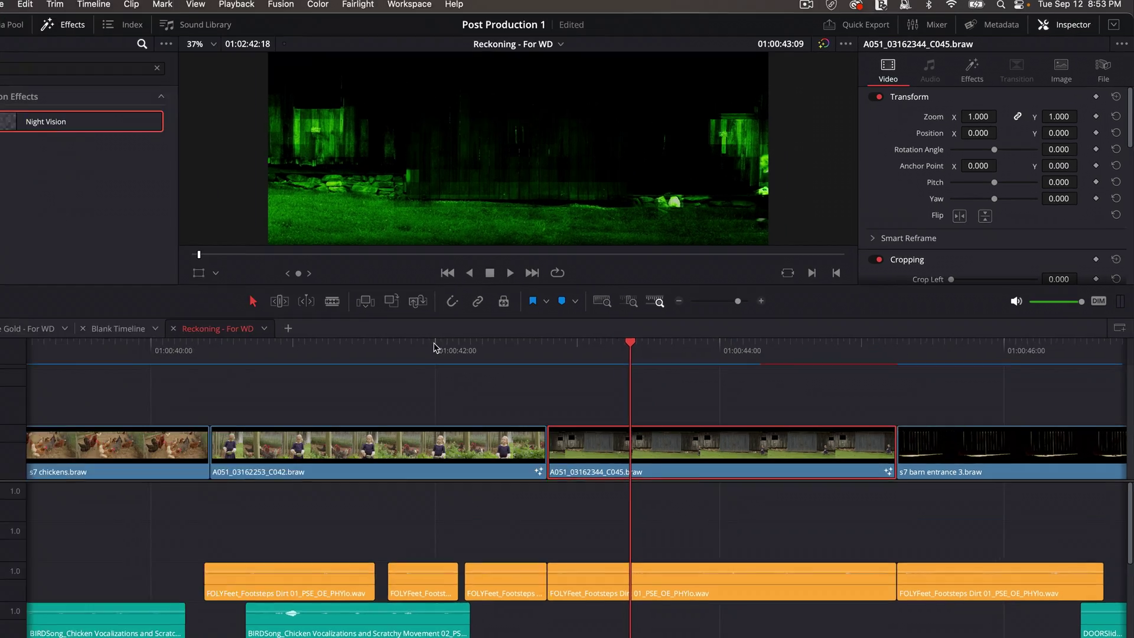
# Step: Delete the Night Vision effect from C045 in the Inspector and scrub back into C042
pyautogui.click(504, 318)
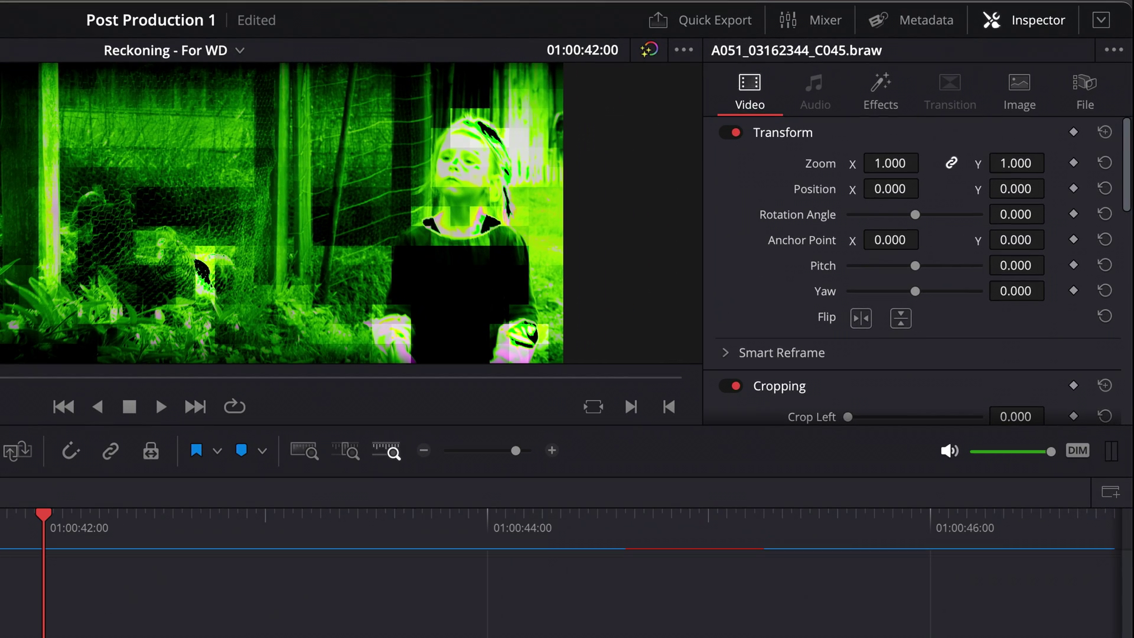
pyautogui.click(881, 91)
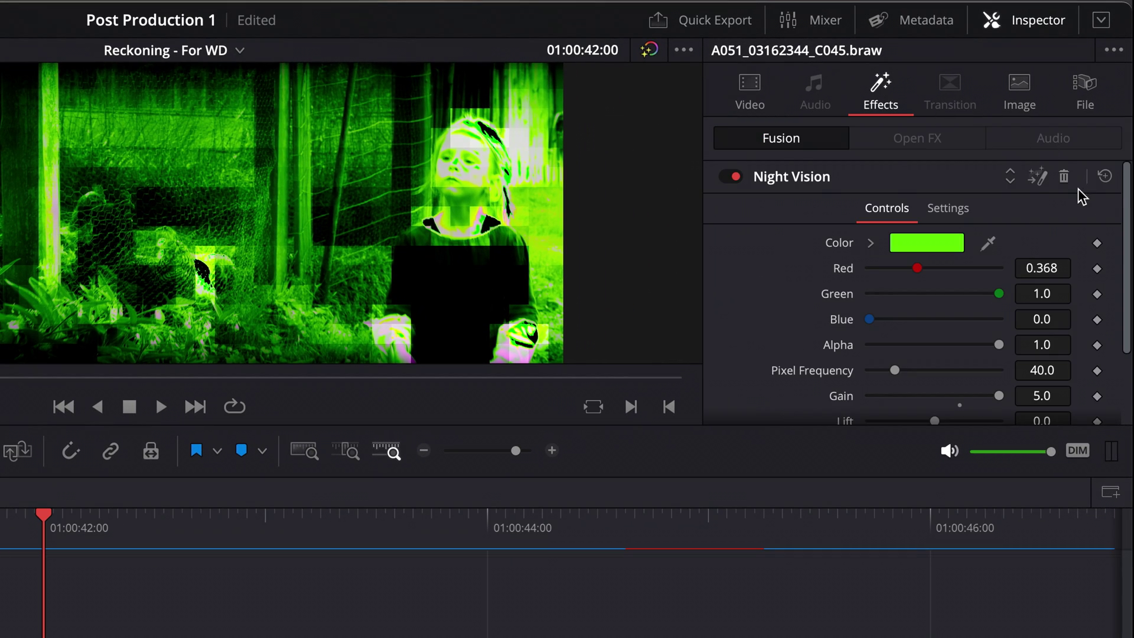
pyautogui.click(1061, 178)
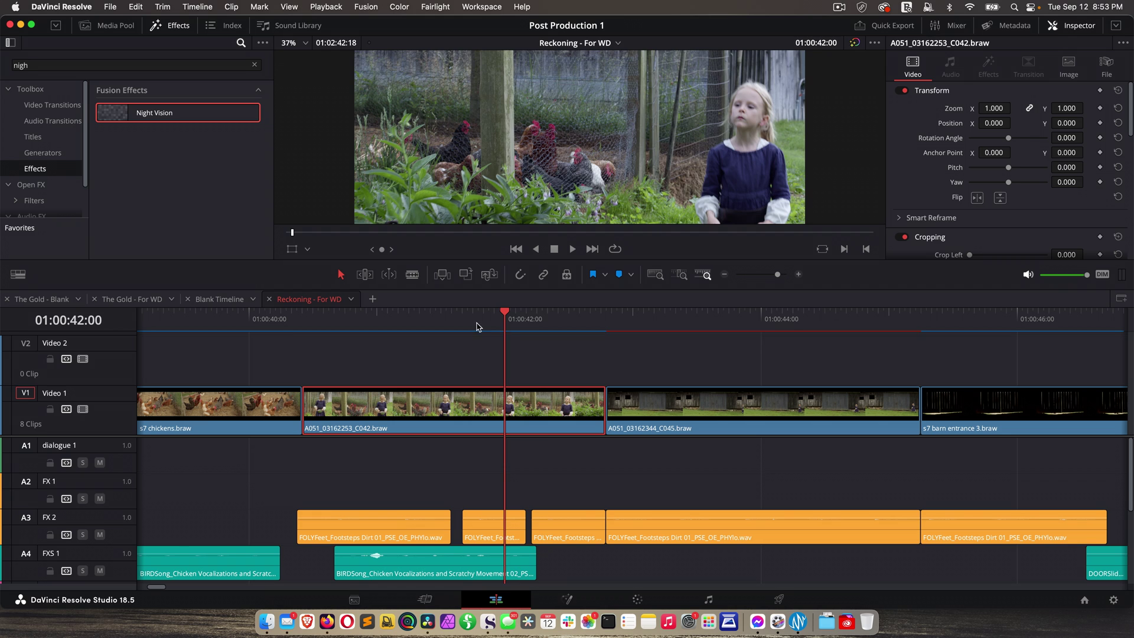
pyautogui.moveTo(44, 518); pyautogui.dragTo(0, 518)
# Step: Preview the BT.2111 Color Bar HLG Narrow generator and drag it onto Video 2
pyautogui.click(254, 65)
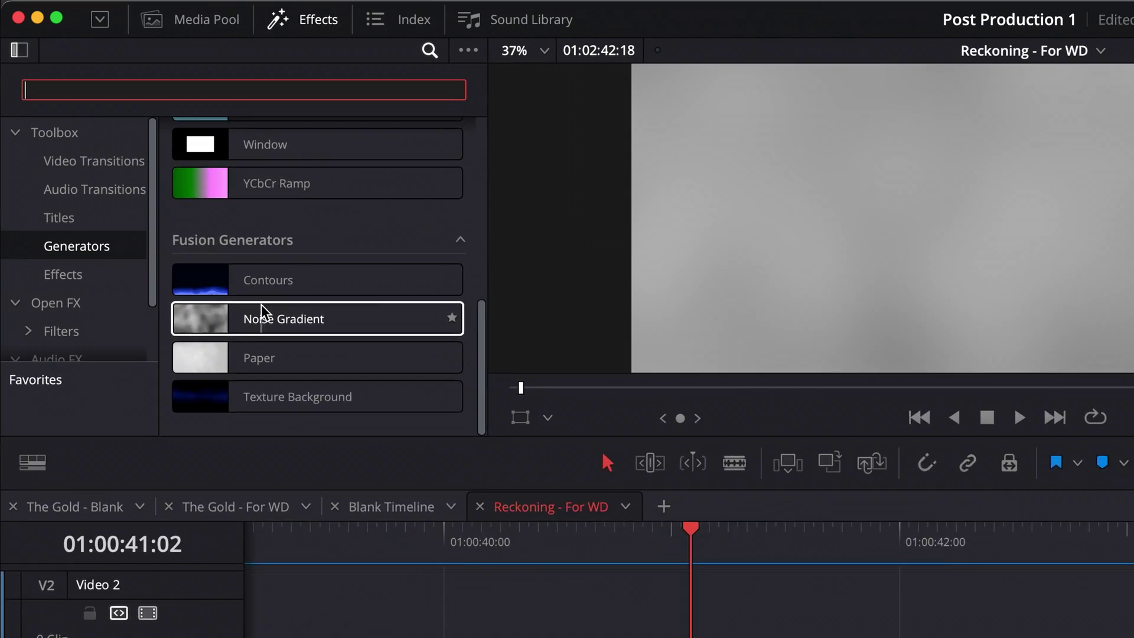
pyautogui.scroll(5, 133, 153)
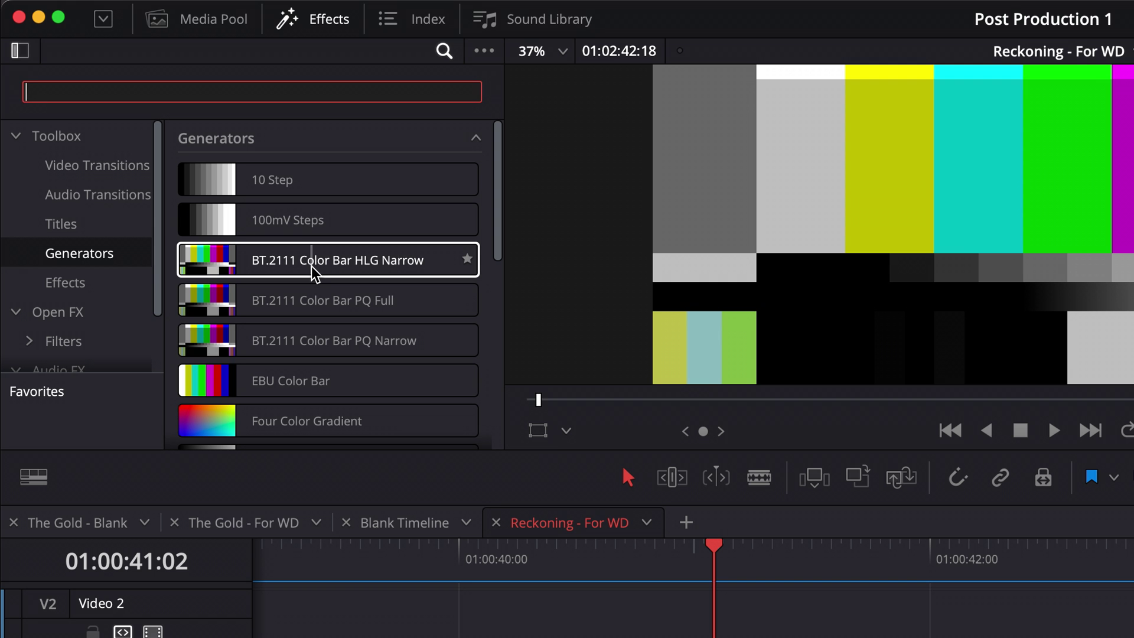
pyautogui.doubleClick(284, 260)
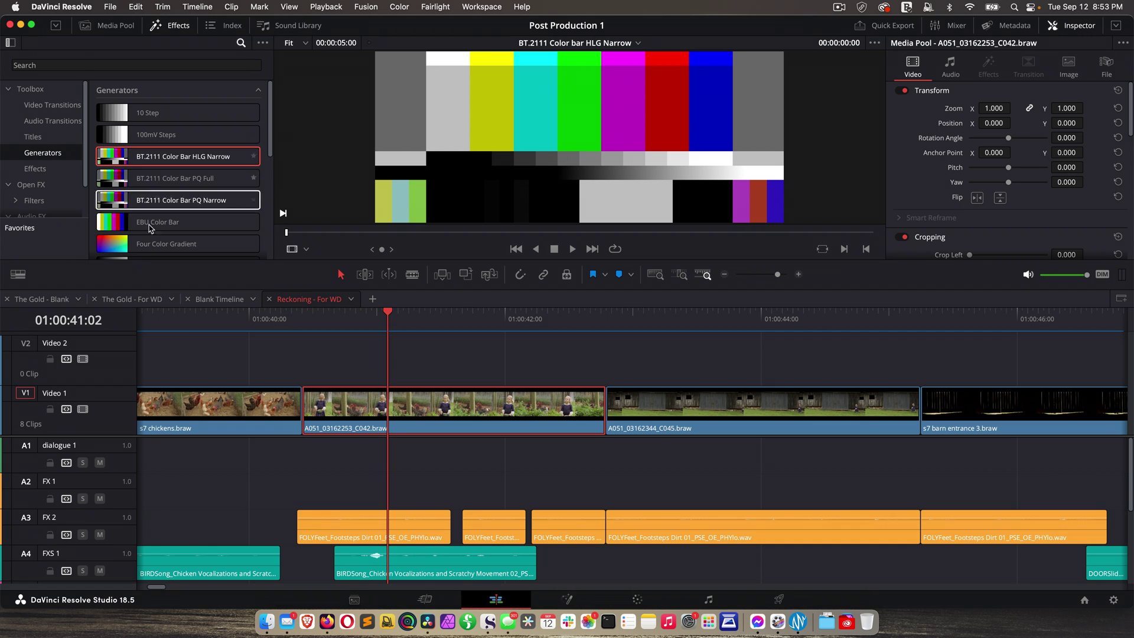
pyautogui.moveTo(138, 160); pyautogui.dragTo(603, 319)
# Step: Delete the colour-bar generator clip from Video 2
pyautogui.click(482, 362)
pyautogui.press('Delete')
pyautogui.scroll(-3, 44, 177)
# Step: Expand Audio FX and scroll through the Fairlight FX effects list
pyautogui.click(43, 193)
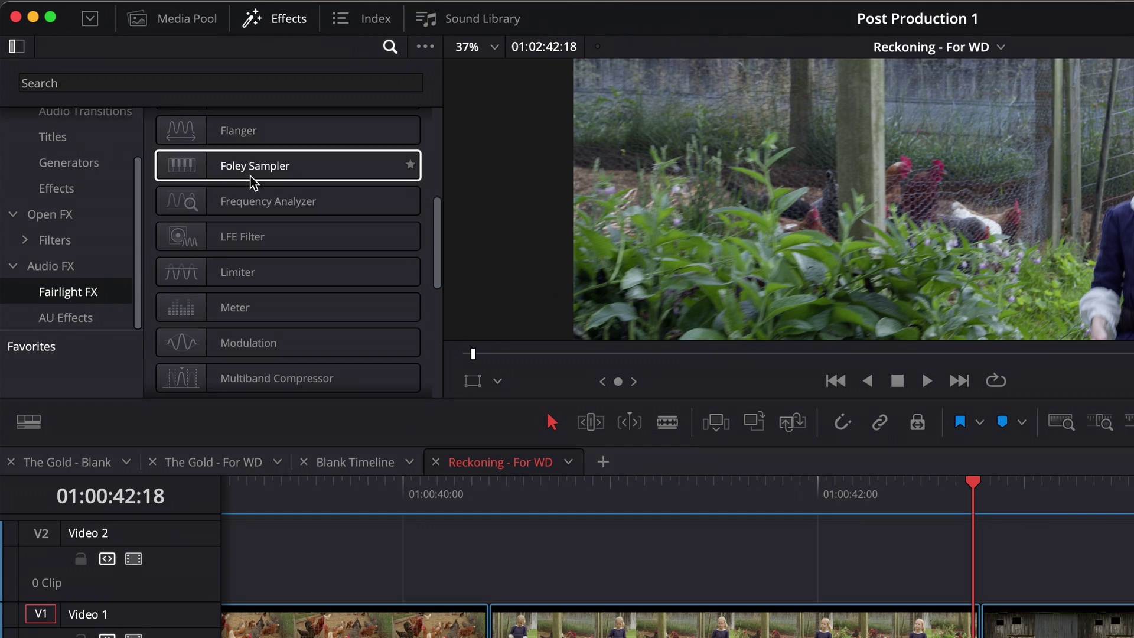
pyautogui.scroll(7, 243, 200)
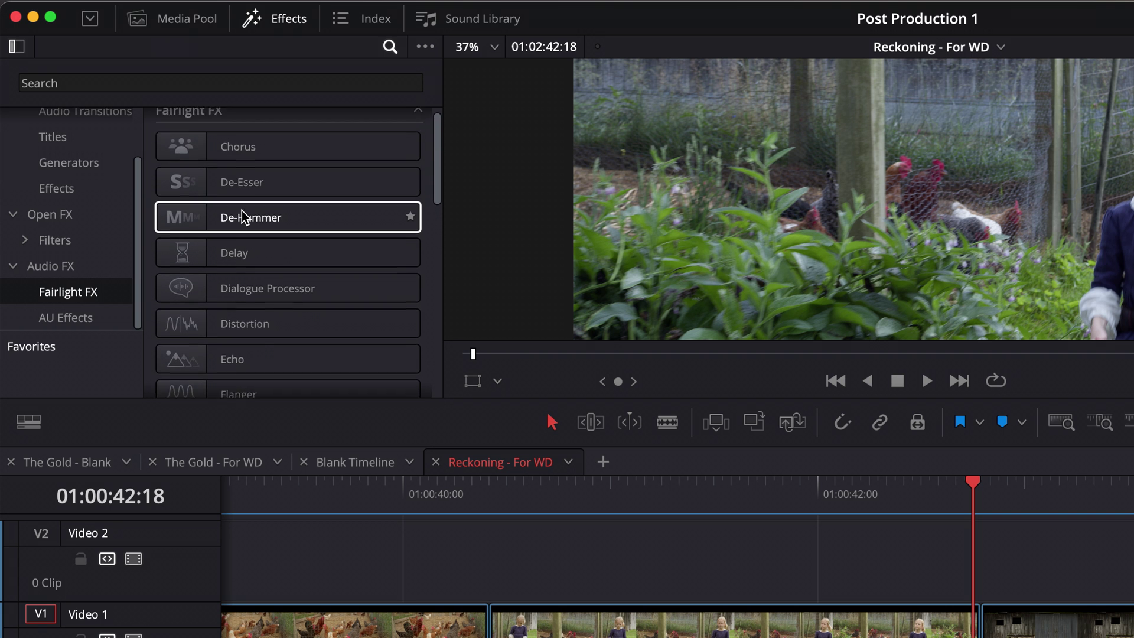
pyautogui.scroll(-5, 248, 214)
pyautogui.scroll(-5, 254, 214)
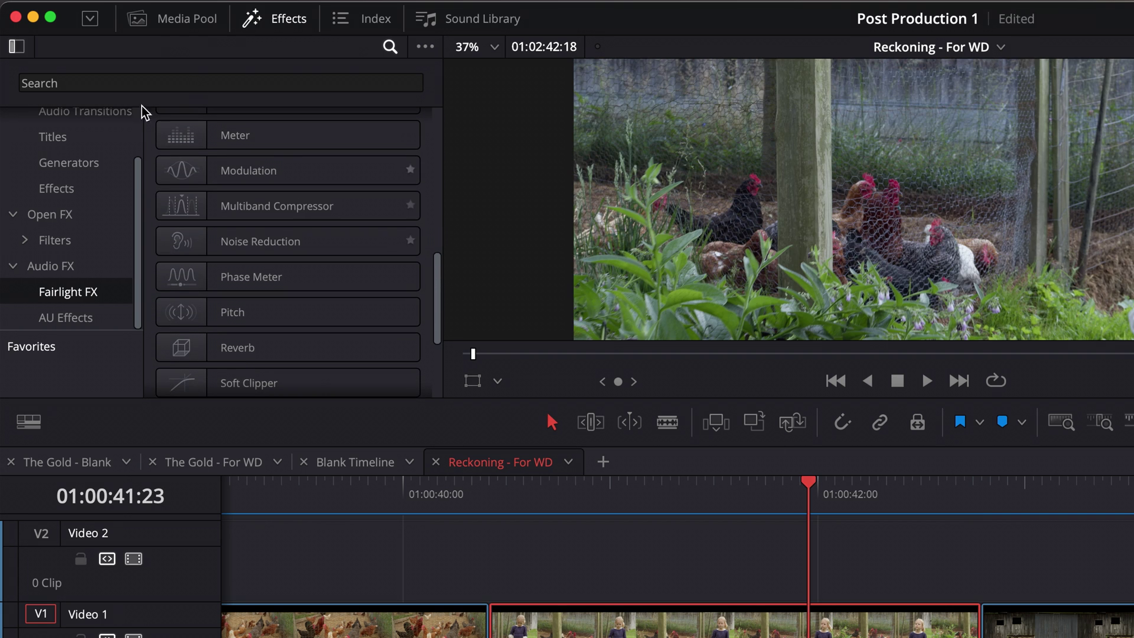
pyautogui.click(254, 18)
pyautogui.click(293, 21)
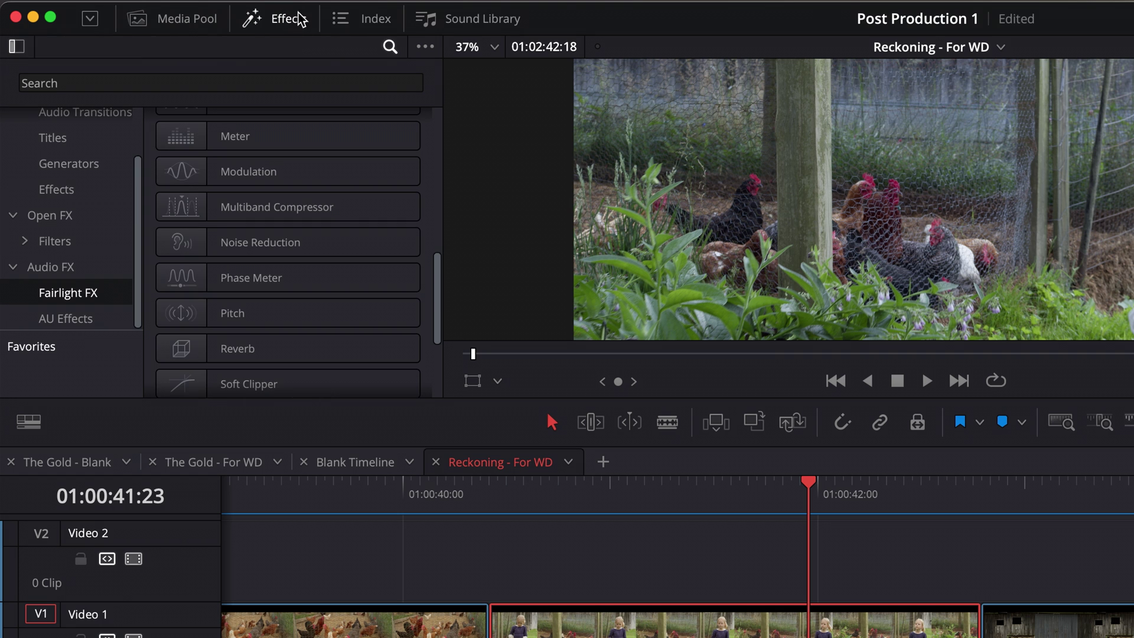